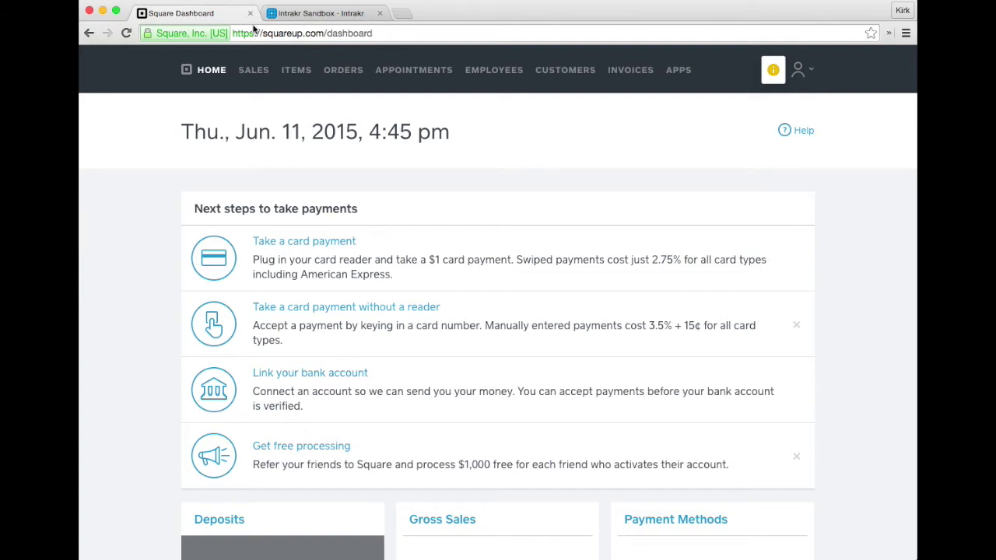
# Open the Mocha Latte in the Square item library to examine its size variations and prices.
pyautogui.click(294, 71)
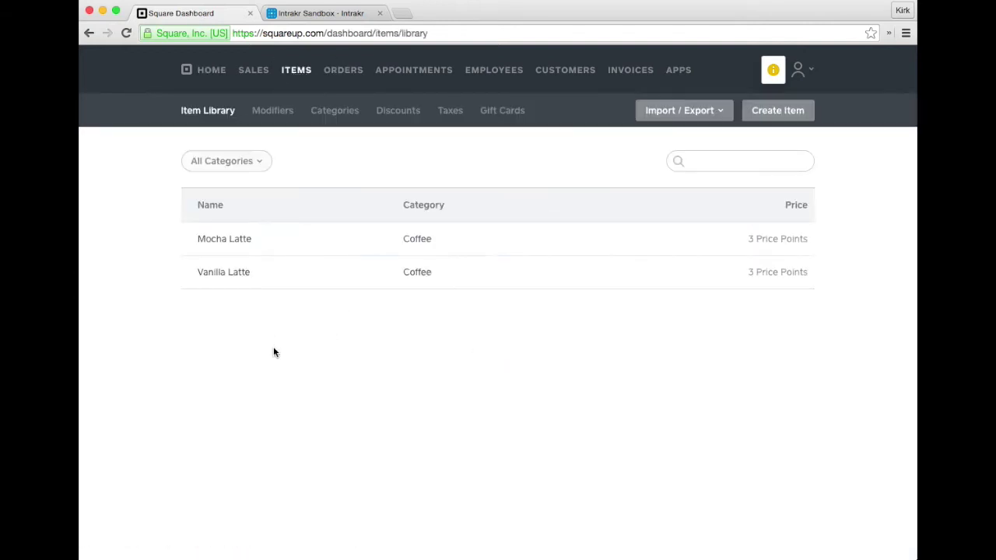
pyautogui.click(290, 246)
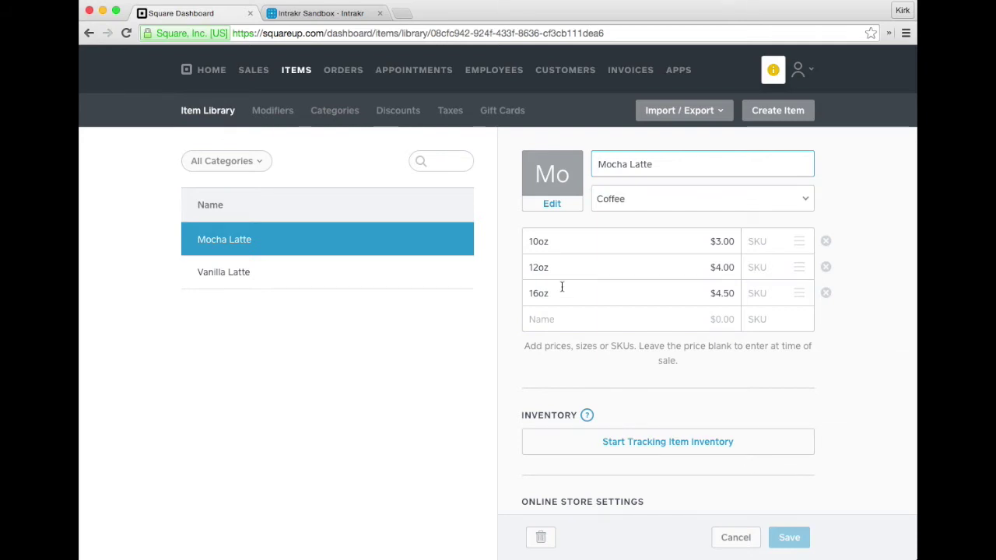
# Switch to Intrakr and view the product import and export options of the Square integration.
pyautogui.click(314, 14)
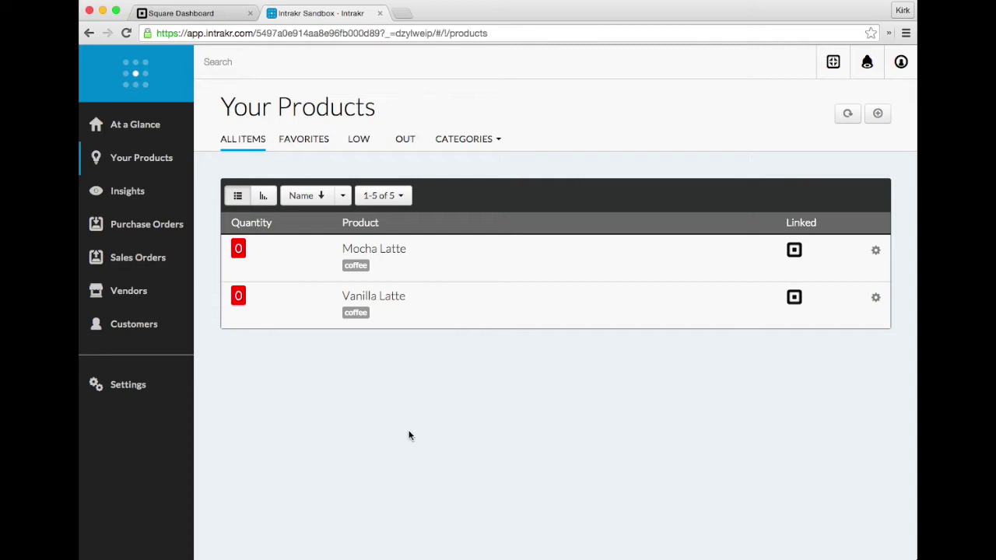
pyautogui.click(125, 389)
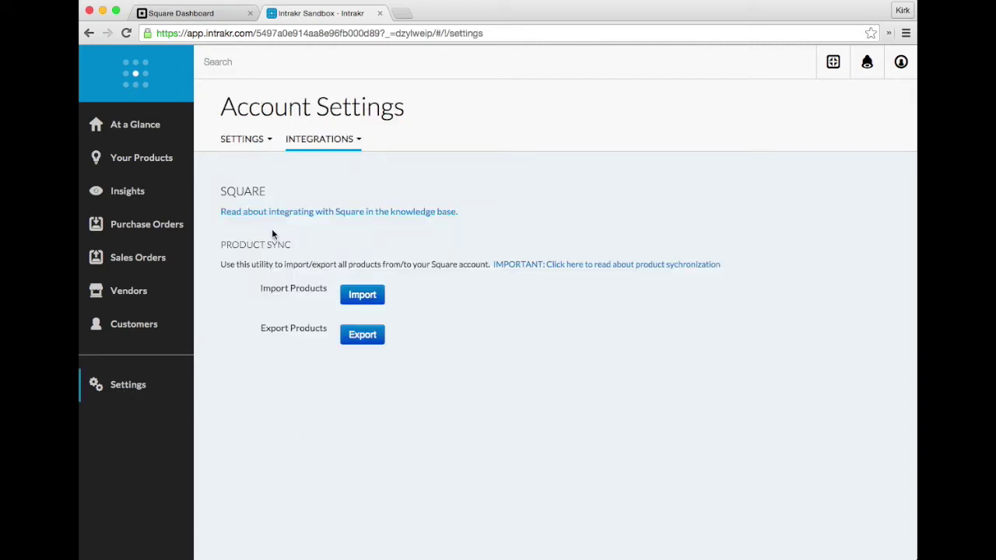
pyautogui.click(323, 146)
pyautogui.click(314, 181)
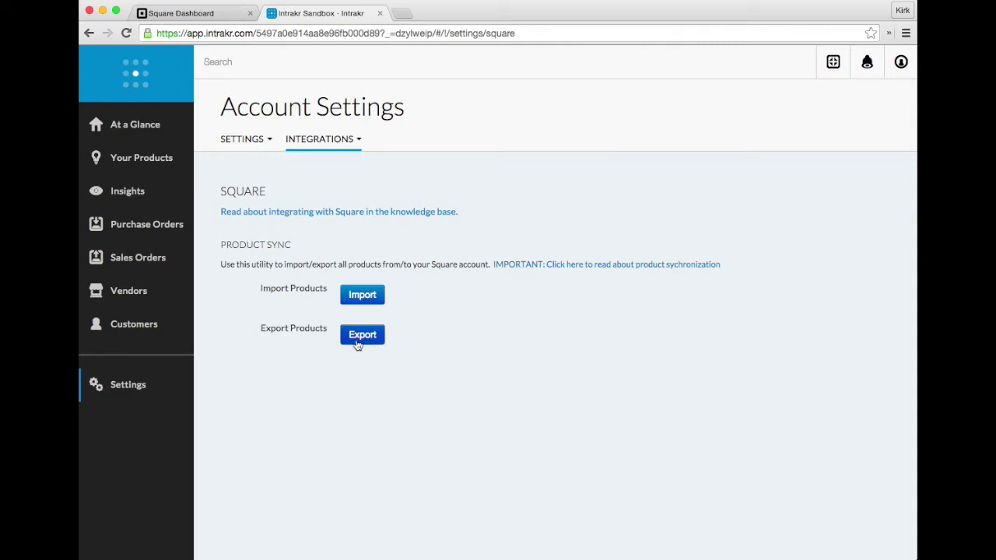
# View the Mocha Latte's variation quantities in the Intrakr product list, and close them again.
pyautogui.click(135, 161)
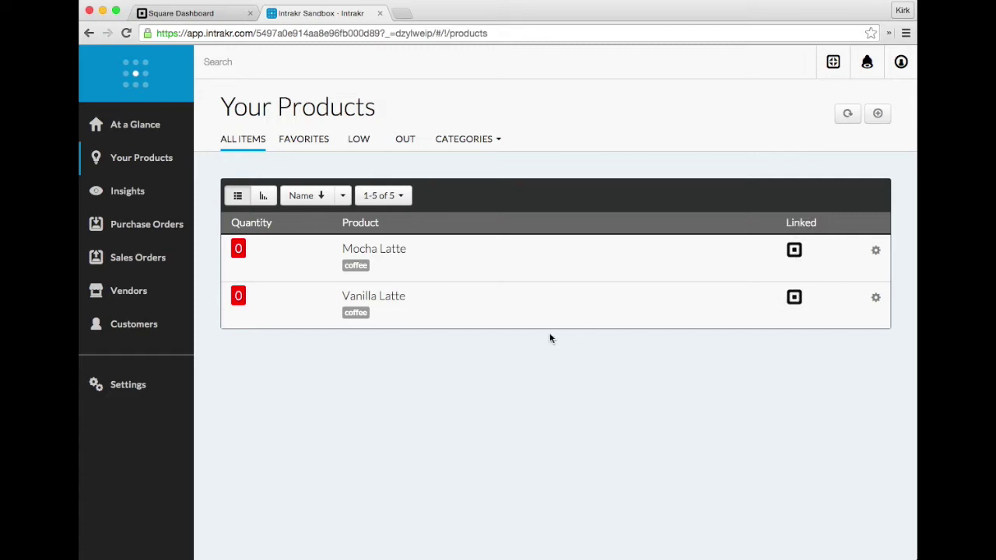
pyautogui.click(239, 255)
pyautogui.click(239, 254)
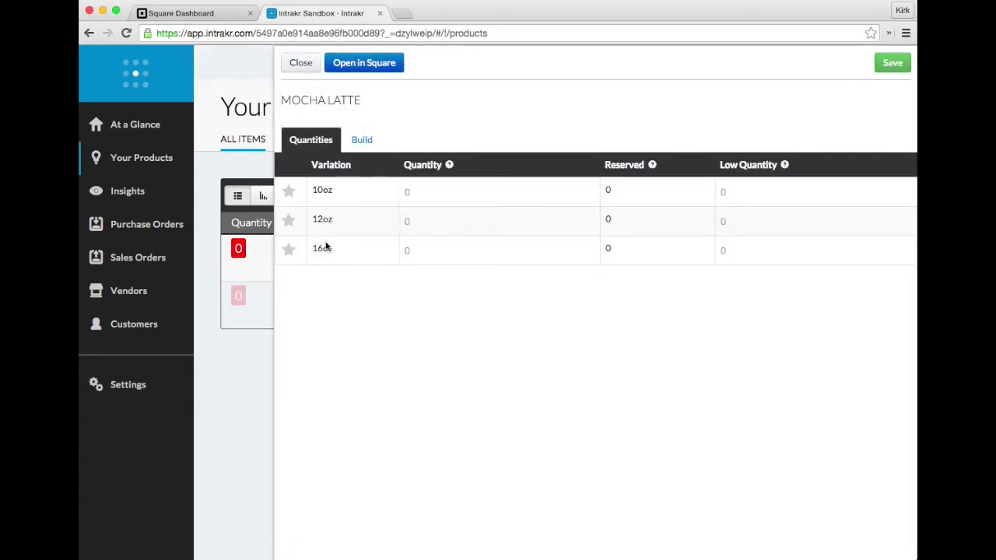
pyautogui.click(300, 64)
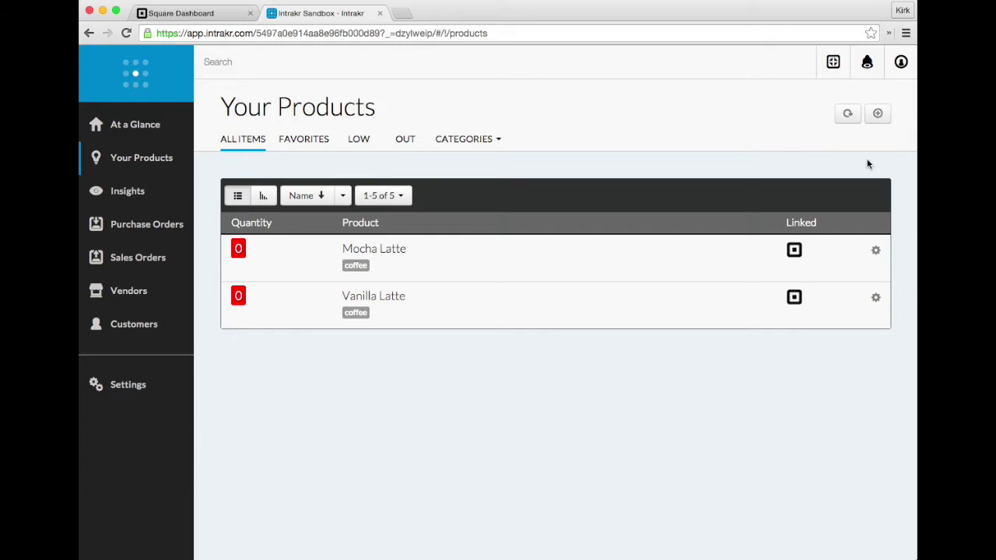
# Create a new product named Milk without variations.
pyautogui.click(877, 114)
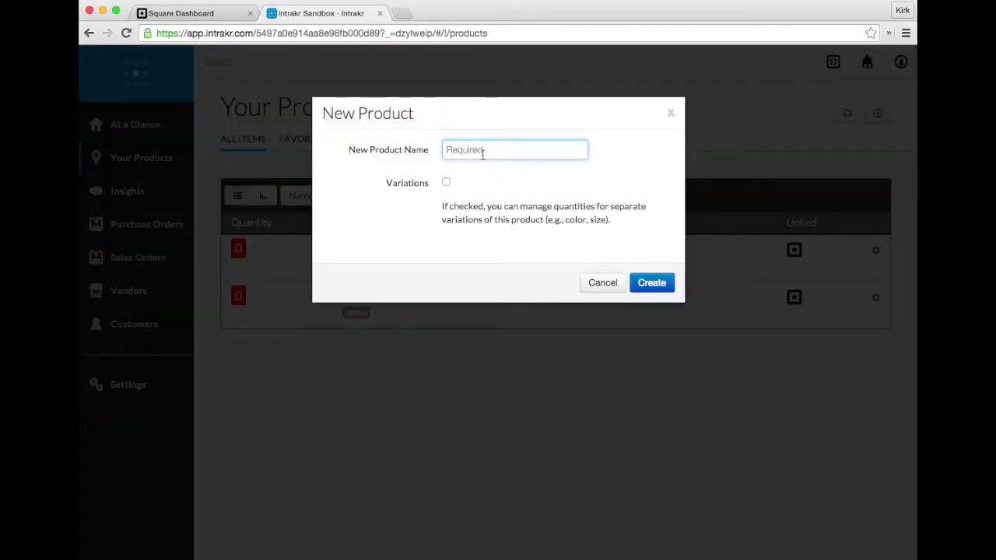
pyautogui.write('Milk')
pyautogui.click(643, 284)
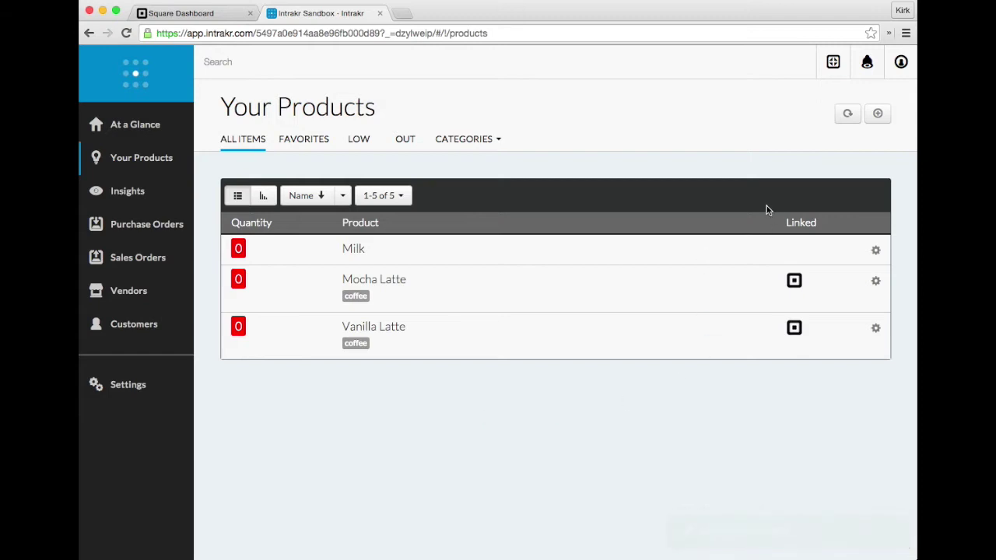
# Create a new product named Cup with variations enabled.
pyautogui.click(878, 113)
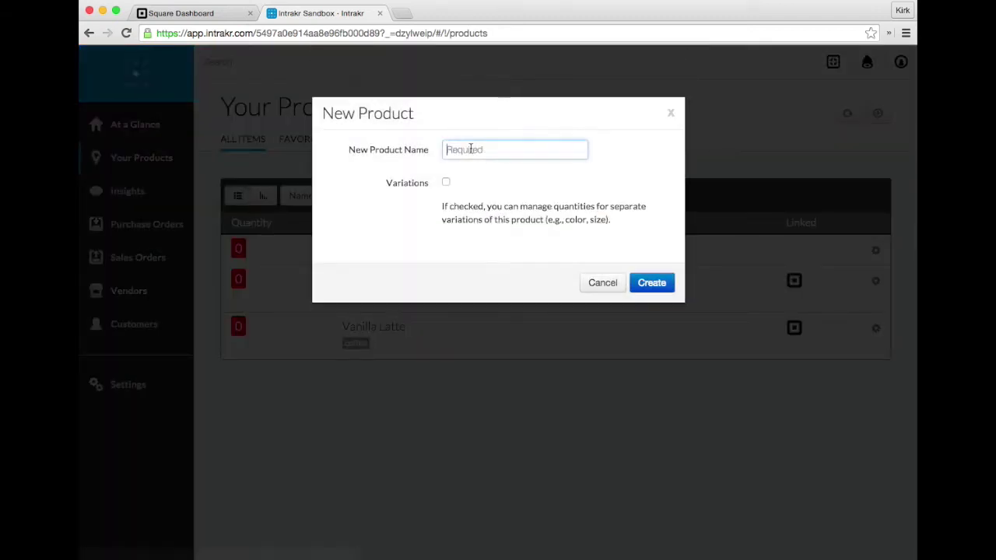
pyautogui.write('Cup')
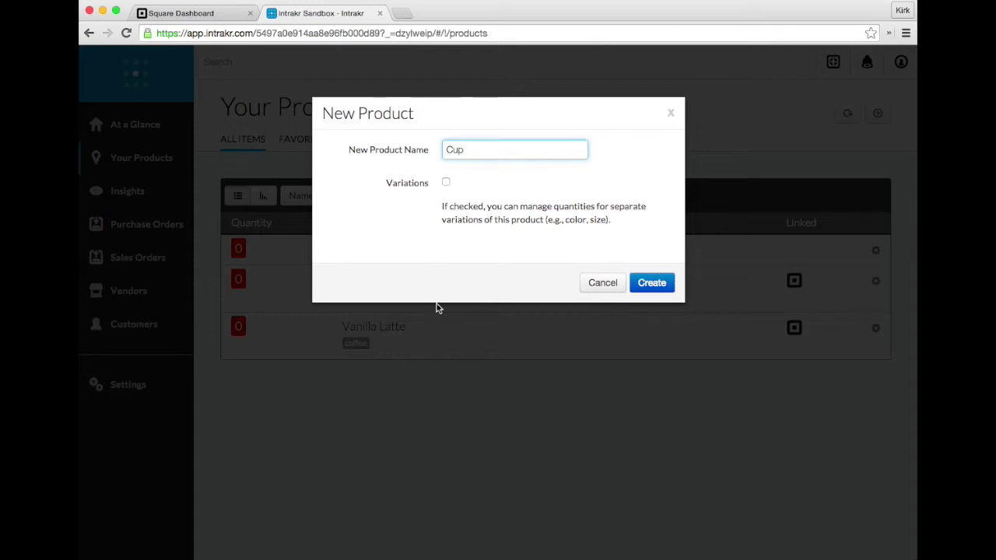
pyautogui.click(446, 183)
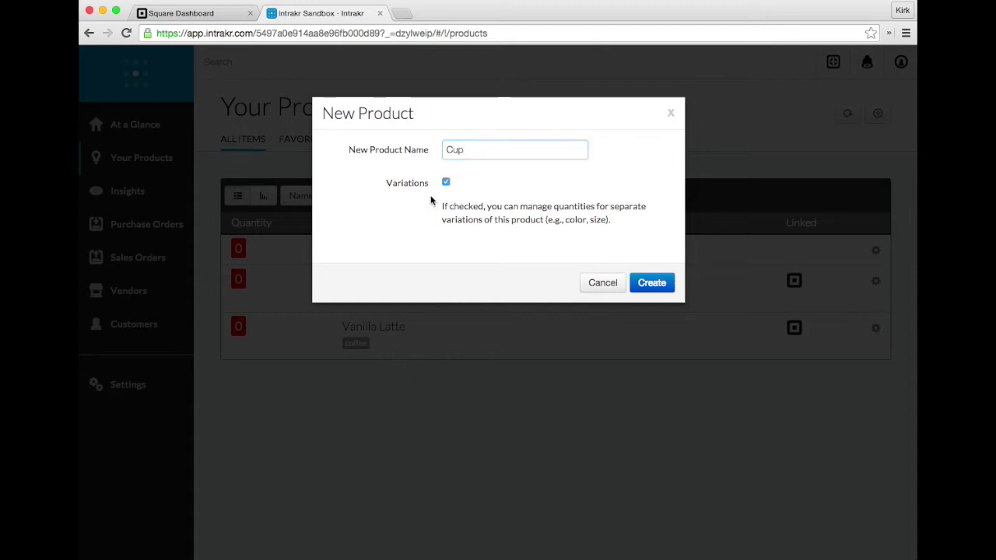
pyautogui.click(652, 285)
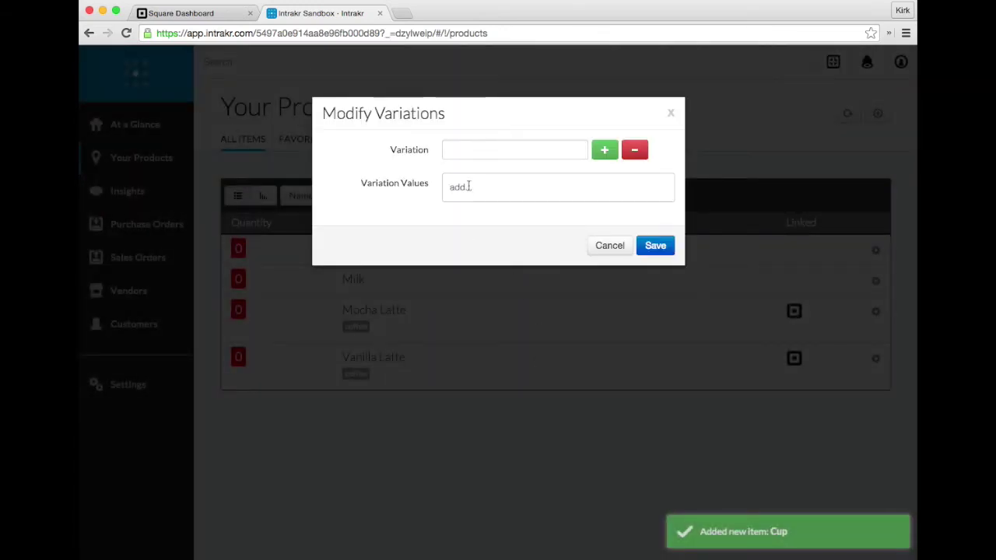
# Define a Size variation for the Cup with the values 8oz, 10oz and 12oz, and save it.
pyautogui.click(467, 150)
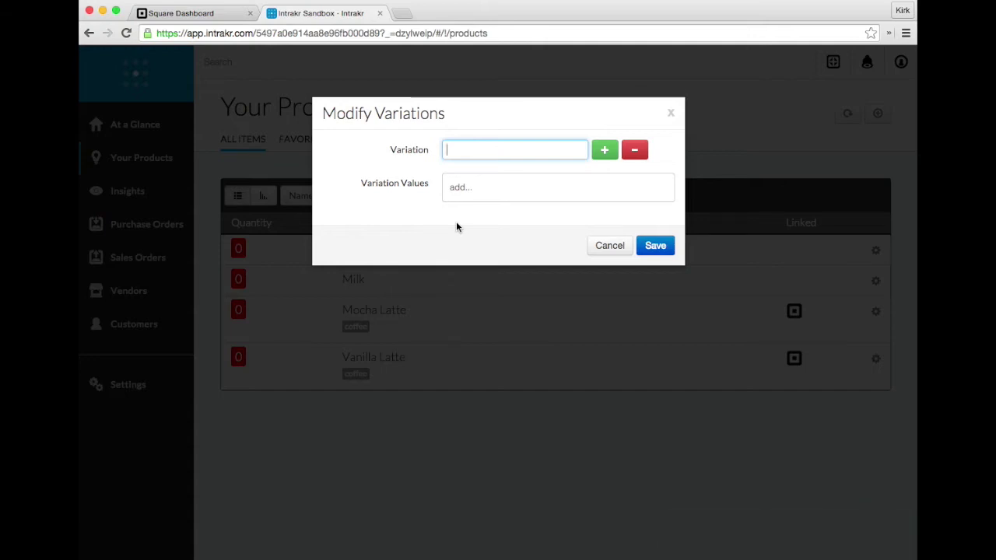
pyautogui.write('Size')
pyautogui.click(448, 196)
pyautogui.write('8oz')
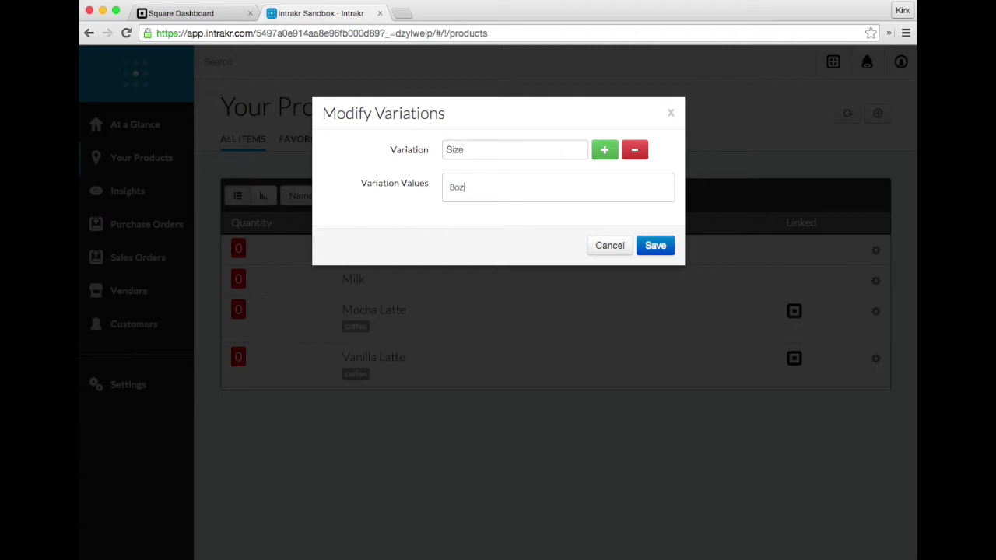
pyautogui.press('Return')
pyautogui.write('10oz')
pyautogui.press('Return')
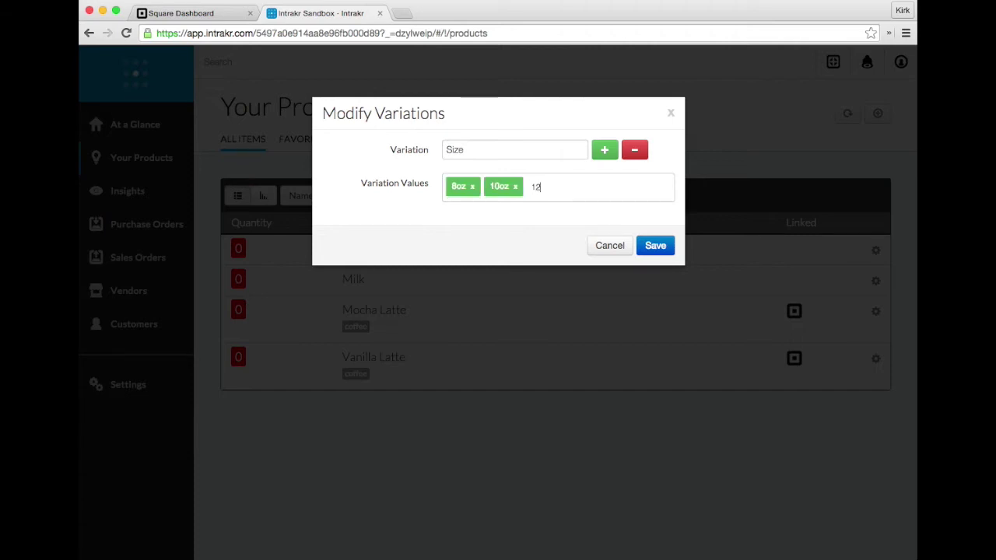
pyautogui.write('12oz')
pyautogui.press('Return')
pyautogui.click(655, 245)
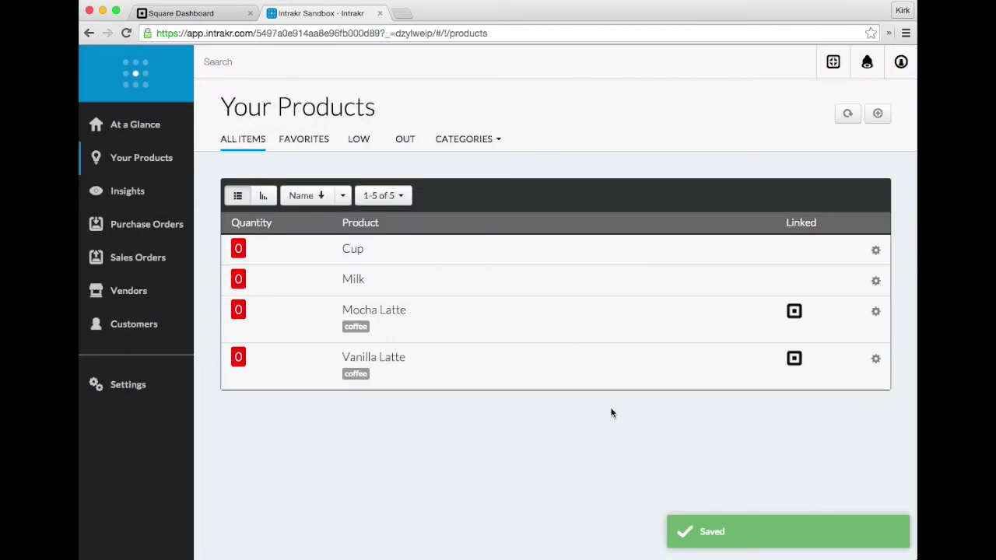
# Create a new product named Lid without variations.
pyautogui.click(878, 115)
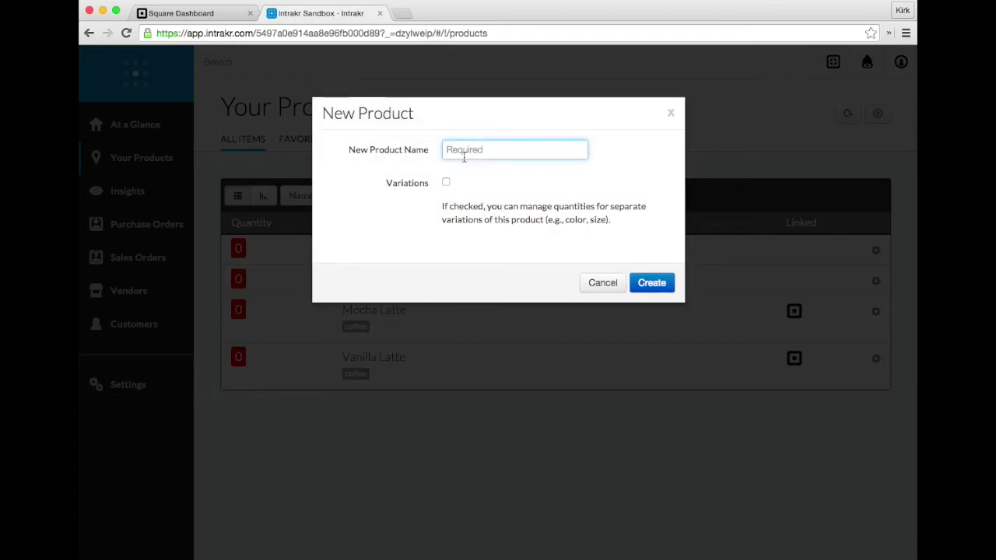
pyautogui.write('Lid')
pyautogui.click(658, 284)
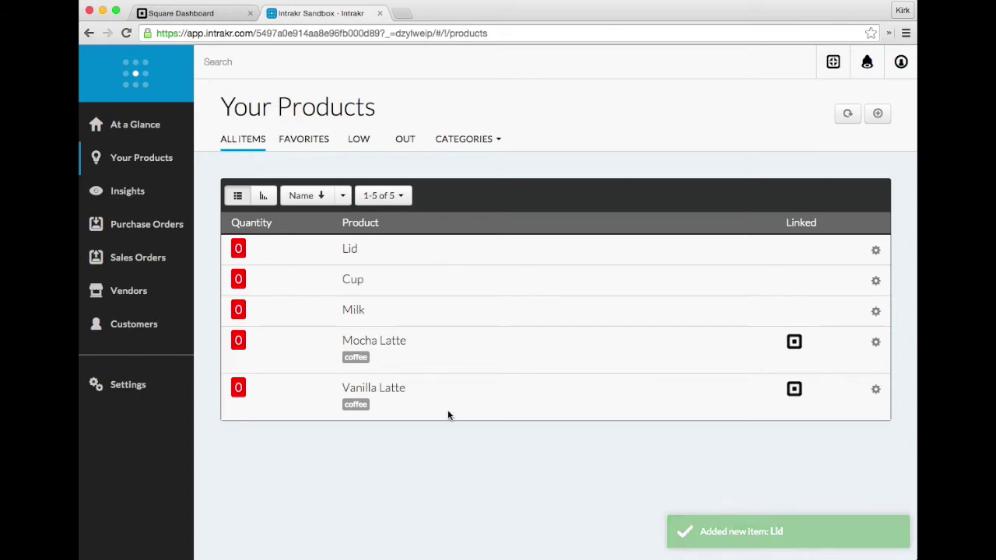
# Switch to Square to review the Mocha Latte's sizes, and return to the Intrakr product list.
pyautogui.click(195, 13)
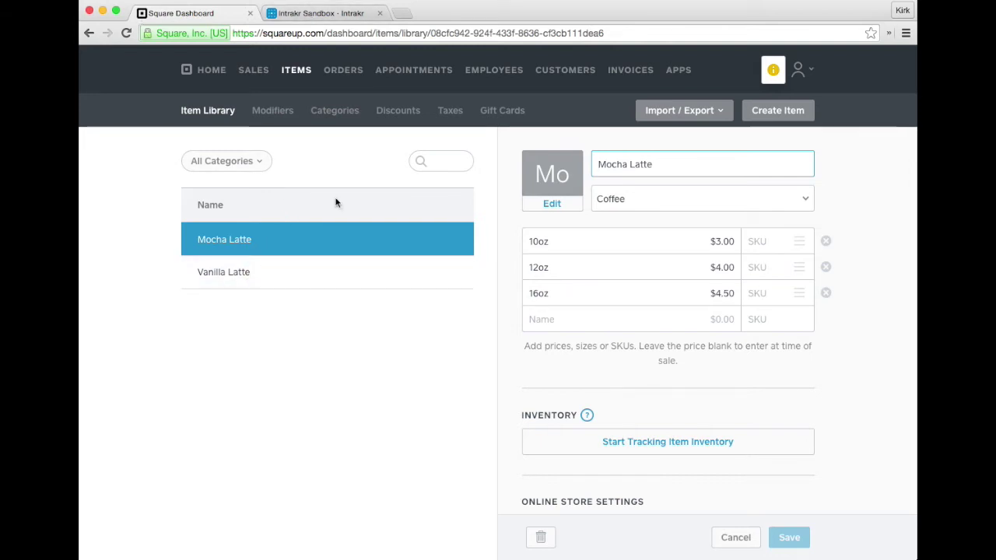
pyautogui.click(317, 14)
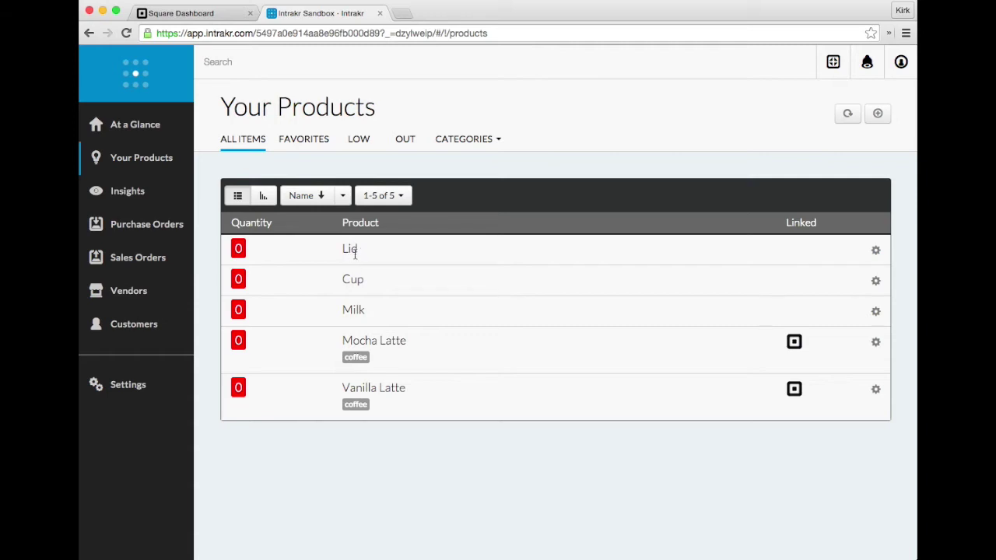
# Assign the category "ingredient" to the Lid product and save it.
pyautogui.click(877, 251)
pyautogui.click(414, 352)
pyautogui.write('ingredient')
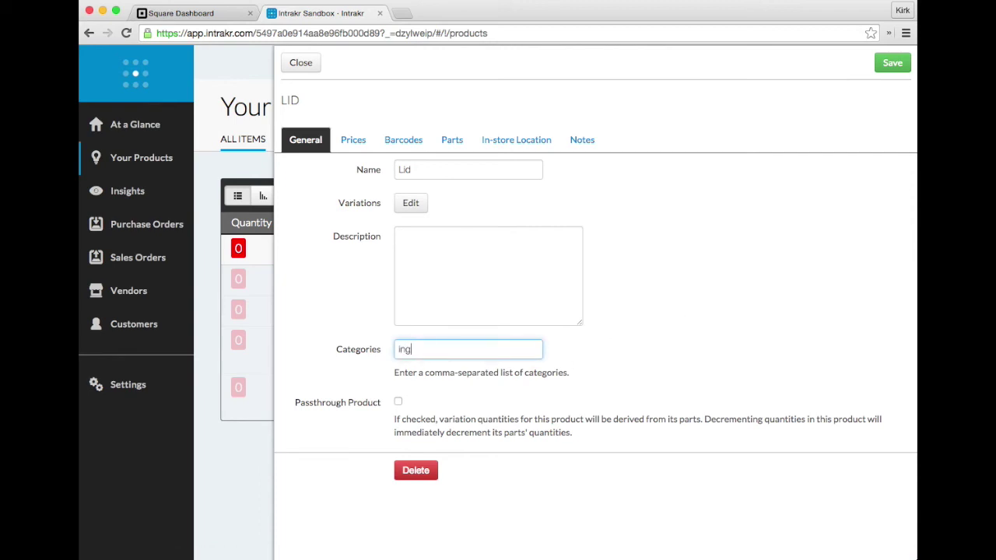
pyautogui.press('super+a')
pyautogui.click(892, 63)
pyautogui.click(308, 66)
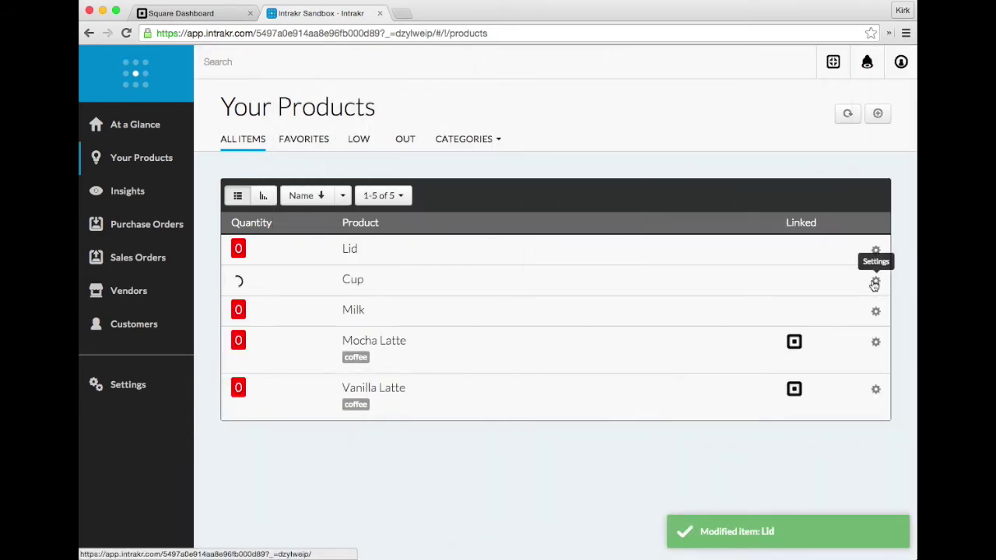
# Assign the category "ingredient" to the Cup product and save it.
pyautogui.click(875, 281)
pyautogui.click(422, 352)
pyautogui.write('ingredient')
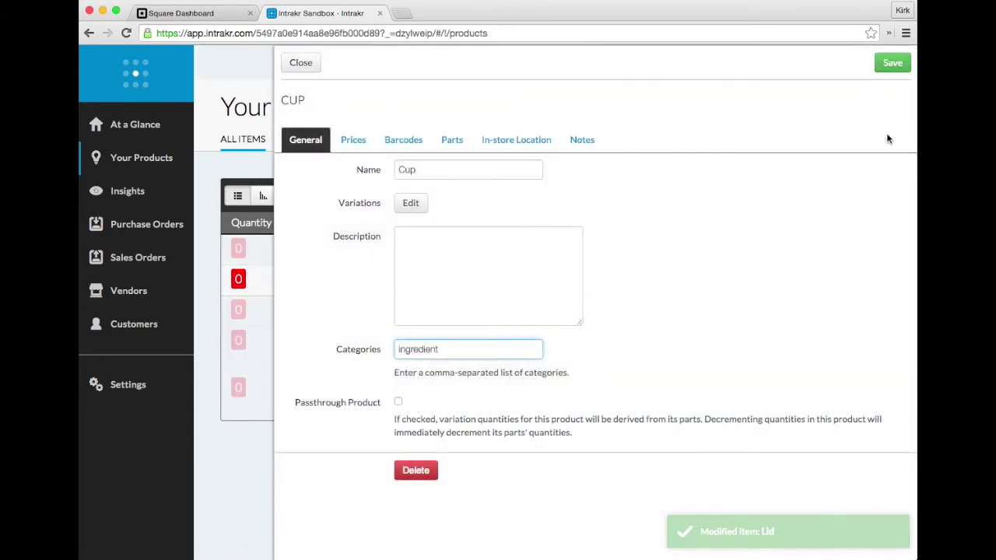
pyautogui.click(893, 62)
pyautogui.click(312, 64)
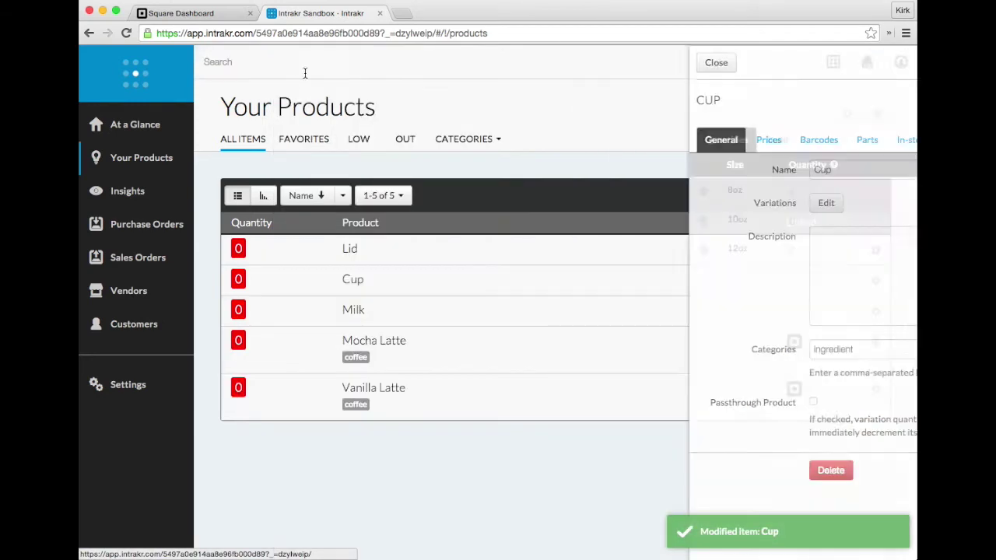
# Assign the category "ingredient" to the Milk product, save it and refresh the product list.
pyautogui.click(876, 313)
pyautogui.click(405, 348)
pyautogui.write('ingredient')
pyautogui.click(892, 64)
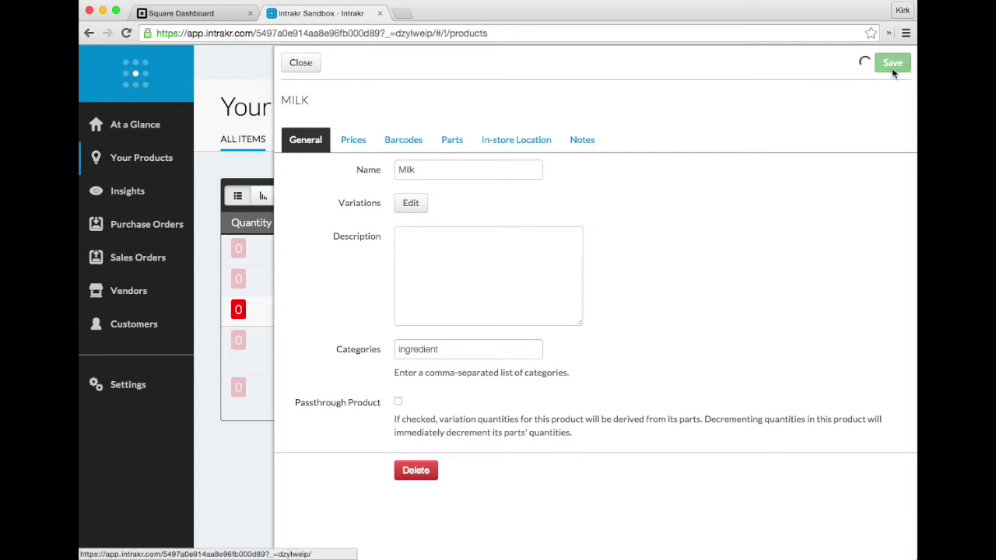
pyautogui.click(305, 63)
pyautogui.click(847, 114)
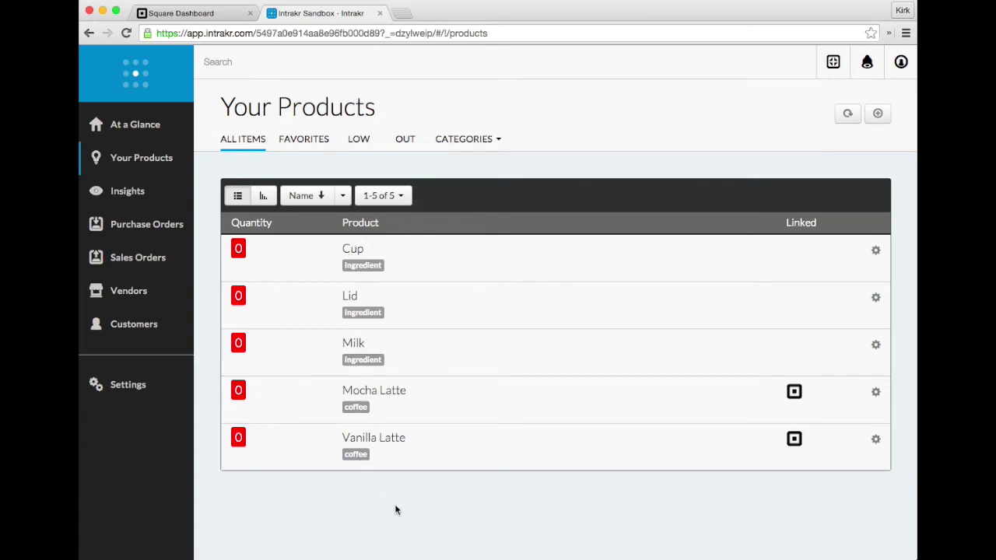
# Filter the product list by the ingredient category, and return to showing all items.
pyautogui.click(477, 140)
pyautogui.scroll(-3, 481, 252)
pyautogui.click(482, 261)
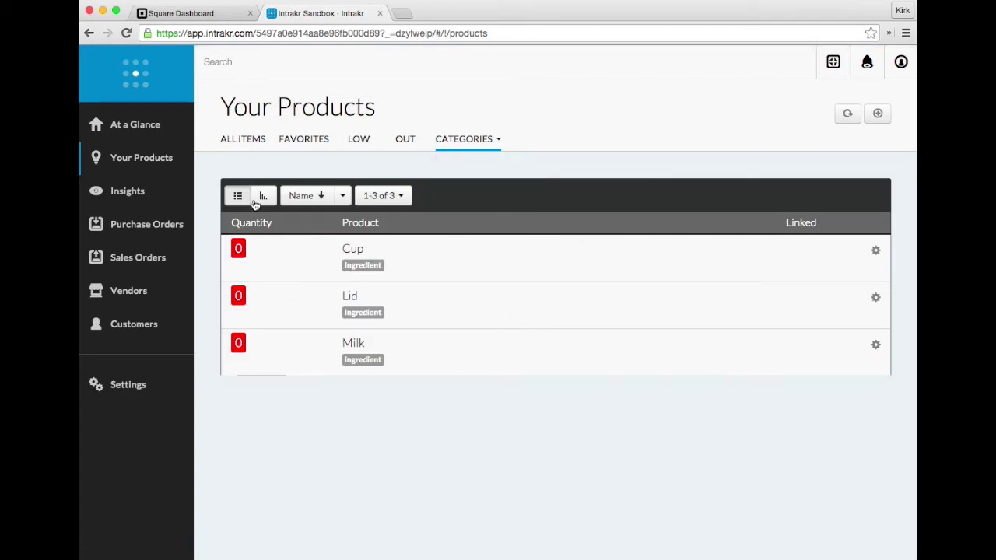
pyautogui.click(238, 142)
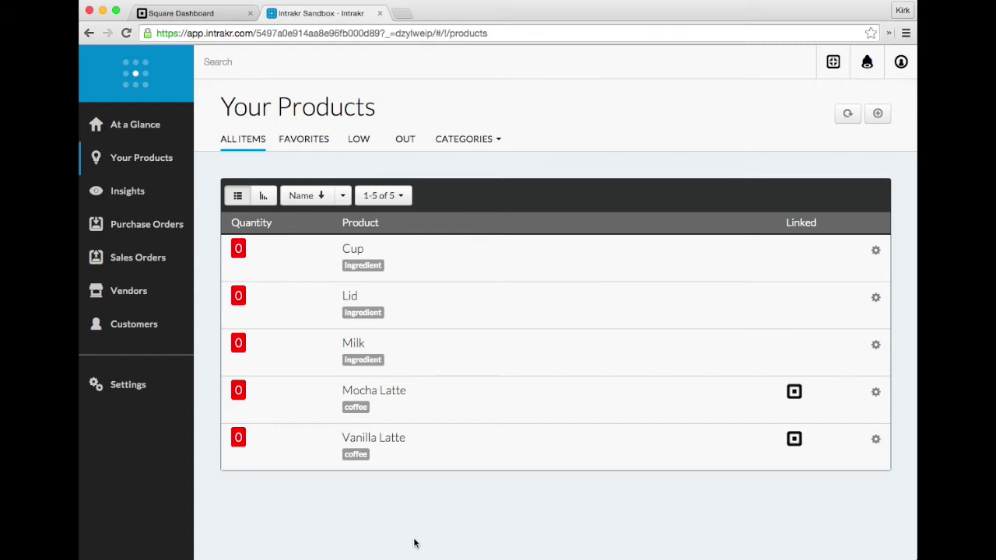
# Mark the Mocha Latte as a passthrough product in its settings.
pyautogui.click(876, 394)
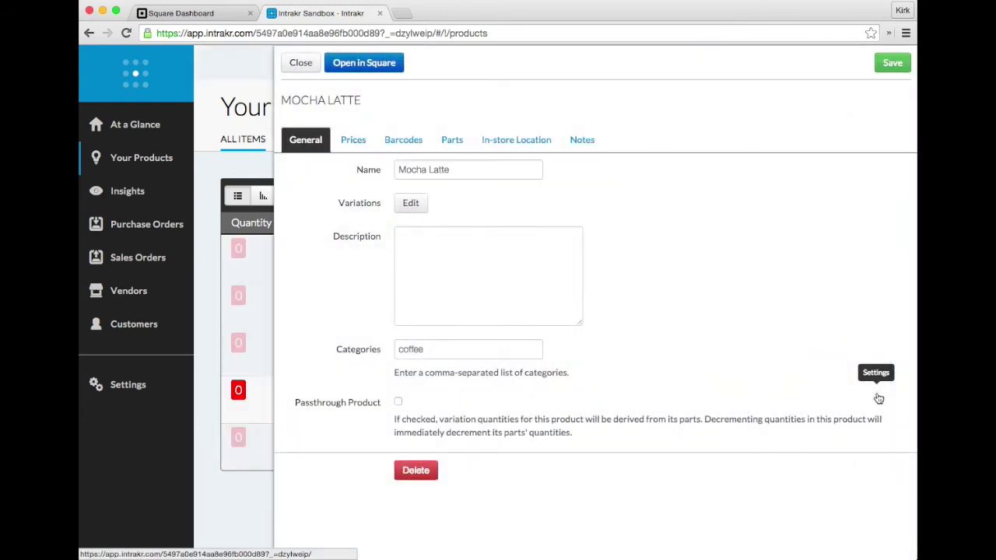
pyautogui.click(397, 401)
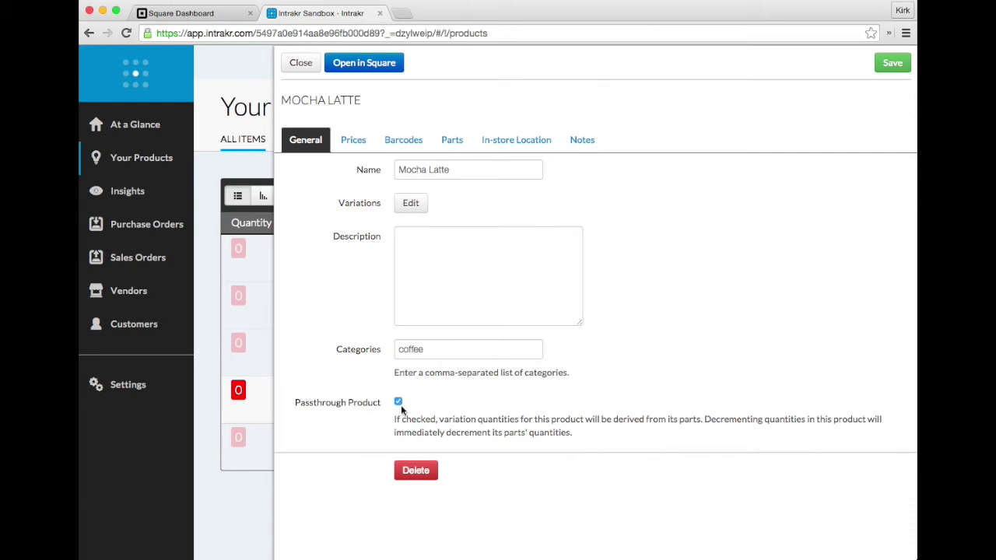
# Add 1 Cup in size 10oz as a part of the Mocha Latte's 10oz variation.
pyautogui.click(456, 142)
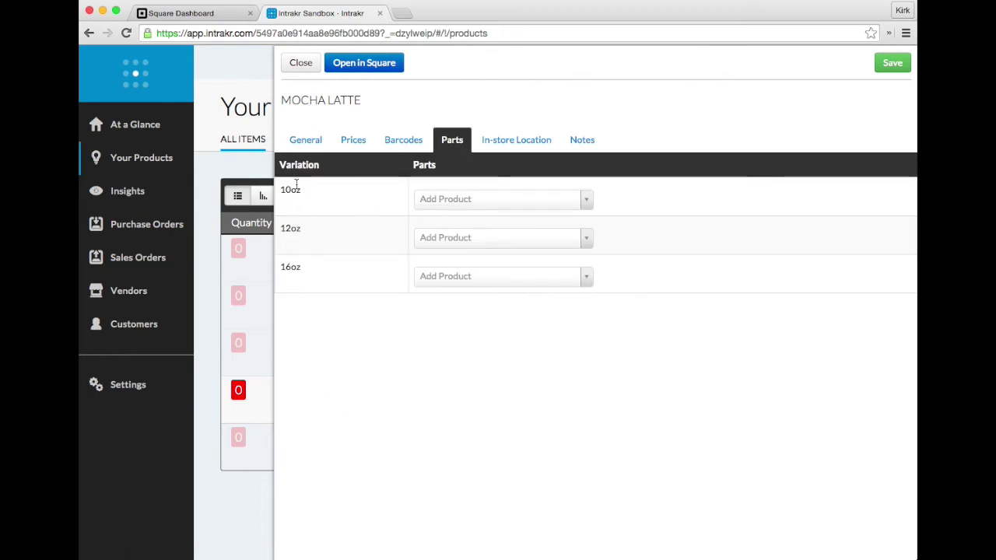
pyautogui.click(483, 205)
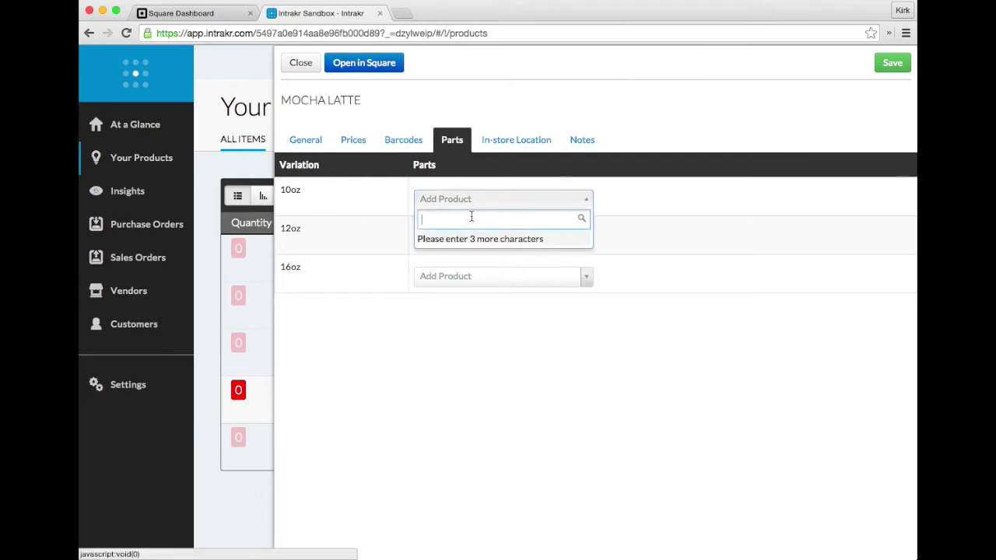
pyautogui.write('cup')
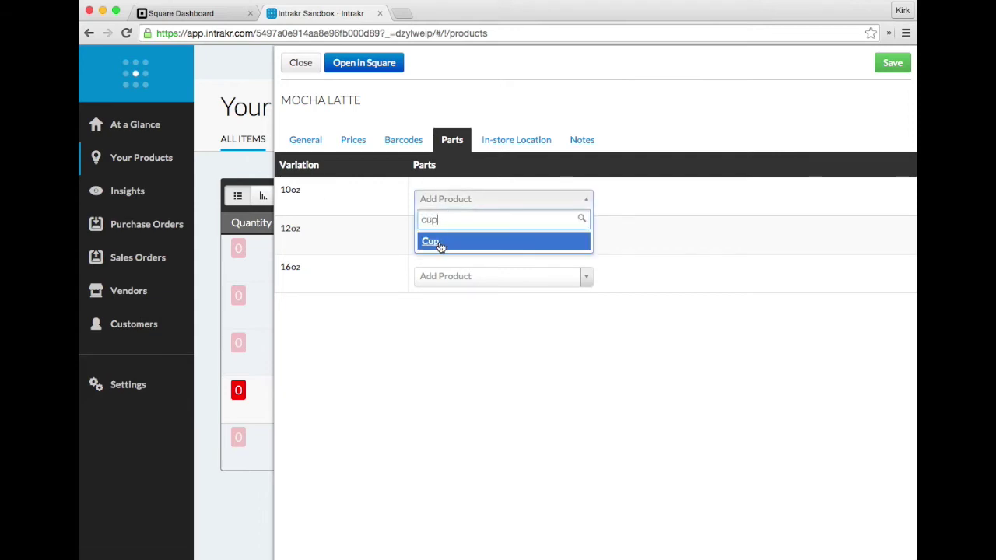
pyautogui.click(440, 244)
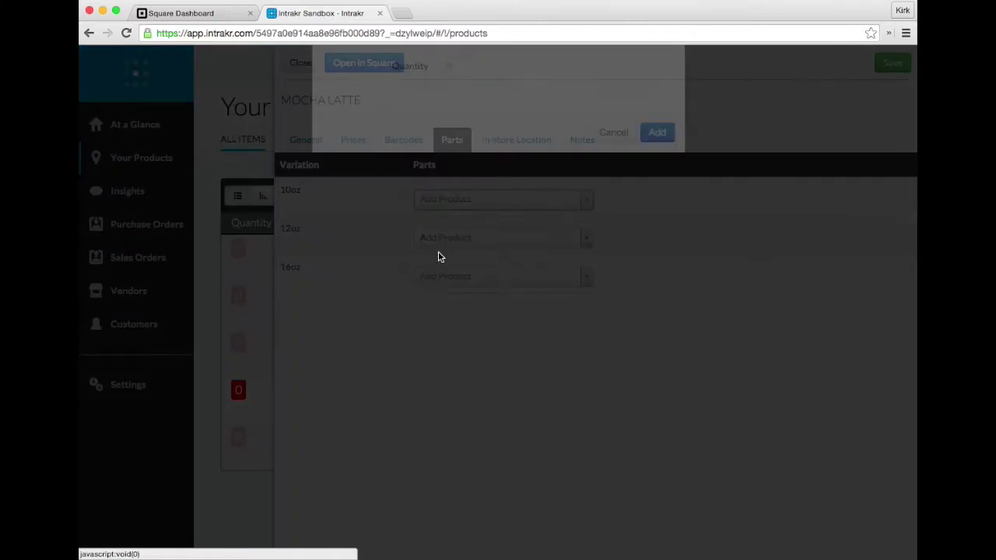
pyautogui.click(489, 148)
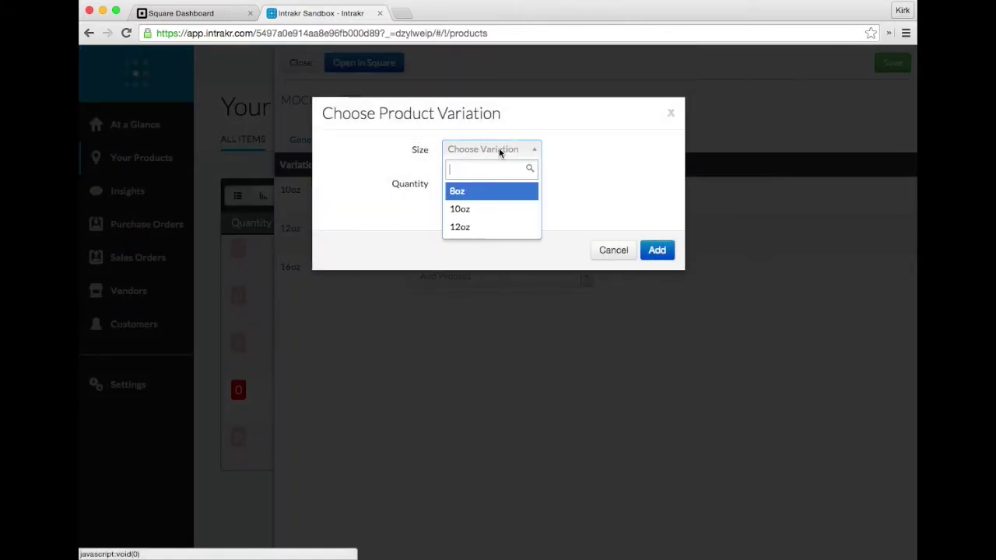
pyautogui.click(478, 211)
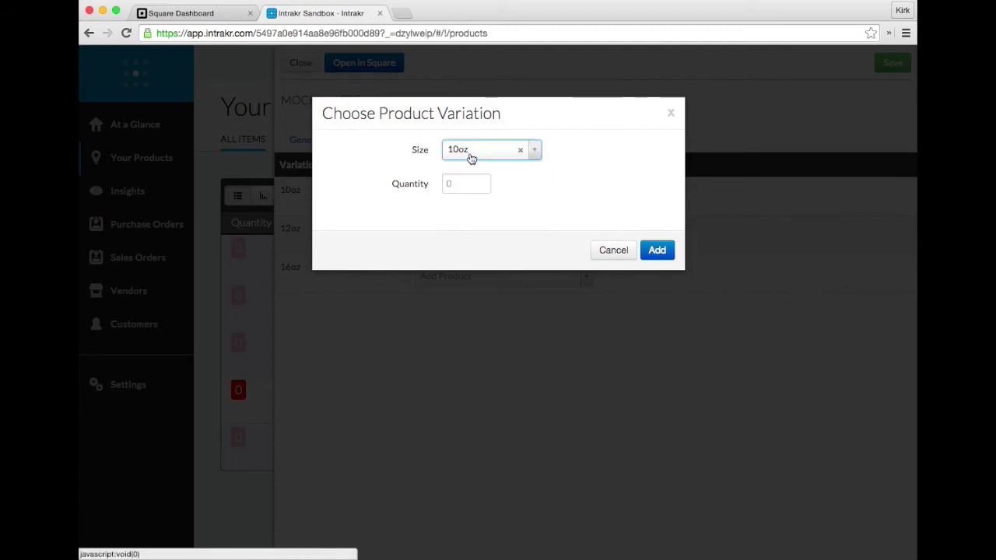
pyautogui.click(472, 185)
pyautogui.write('1')
pyautogui.click(658, 250)
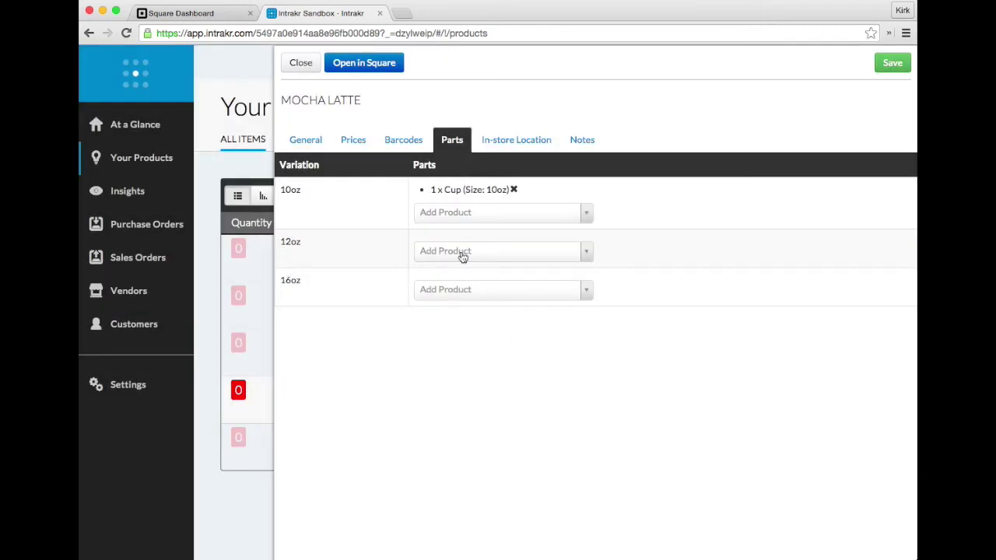
# Add 1 Lid as a part of the Mocha Latte's 10oz variation.
pyautogui.click(476, 211)
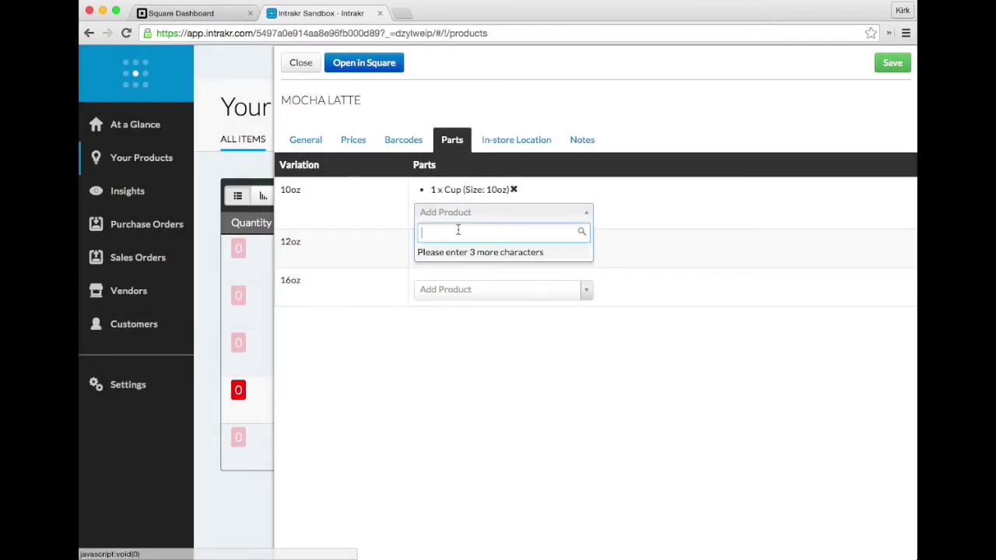
pyautogui.write('lid')
pyautogui.click(456, 257)
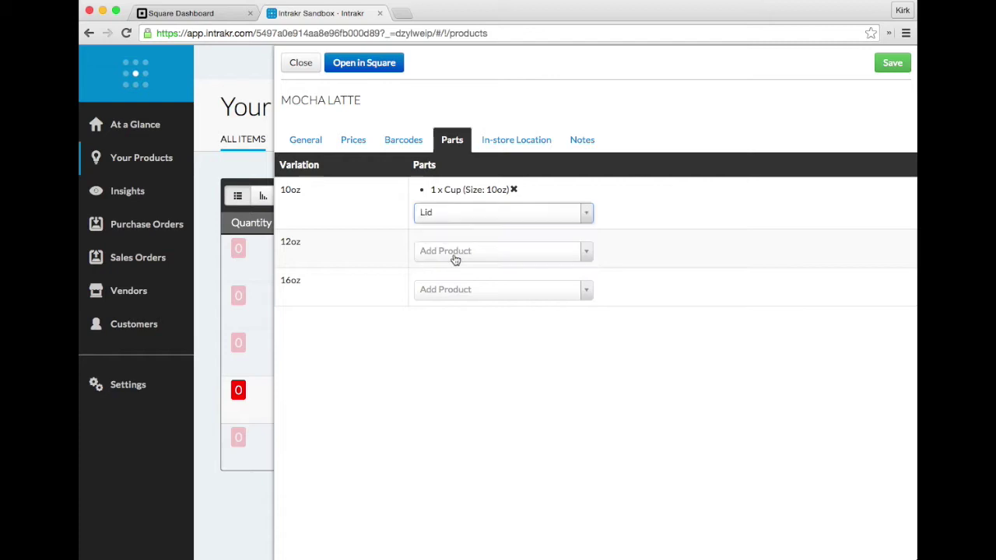
pyautogui.click(461, 150)
pyautogui.write('1')
pyautogui.click(658, 215)
# Add Milk with quantity 4 as a part of the Mocha Latte's 10oz variation.
pyautogui.click(486, 228)
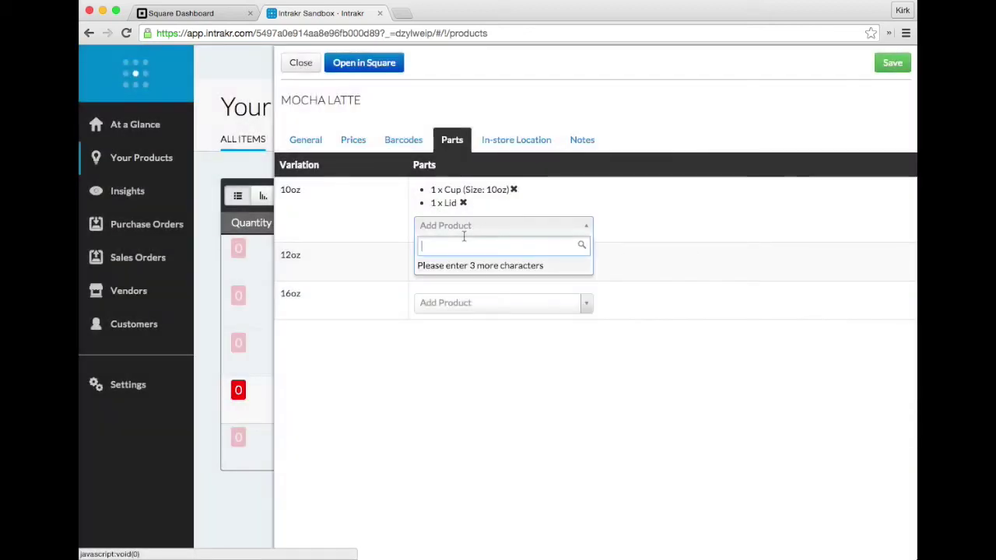
pyautogui.write('milk')
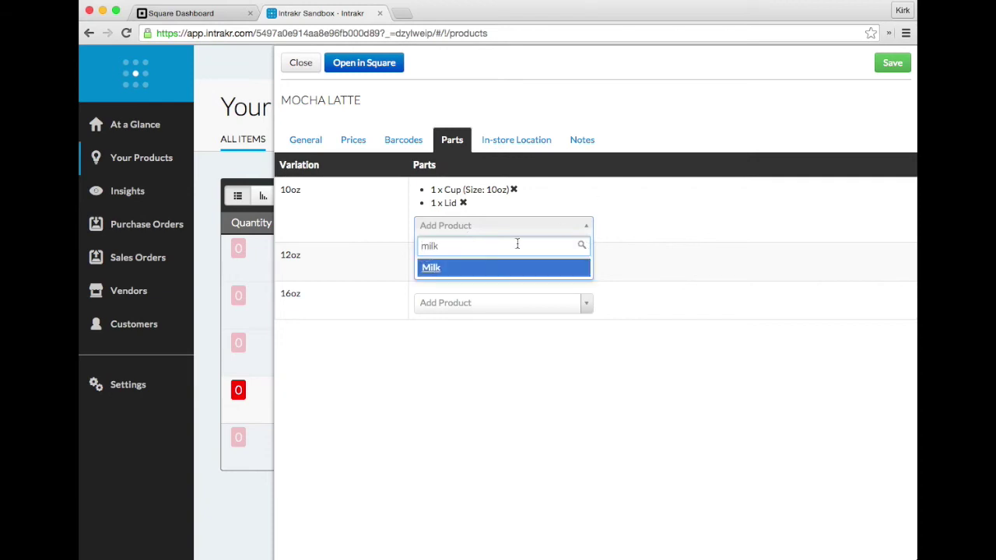
pyautogui.click(452, 272)
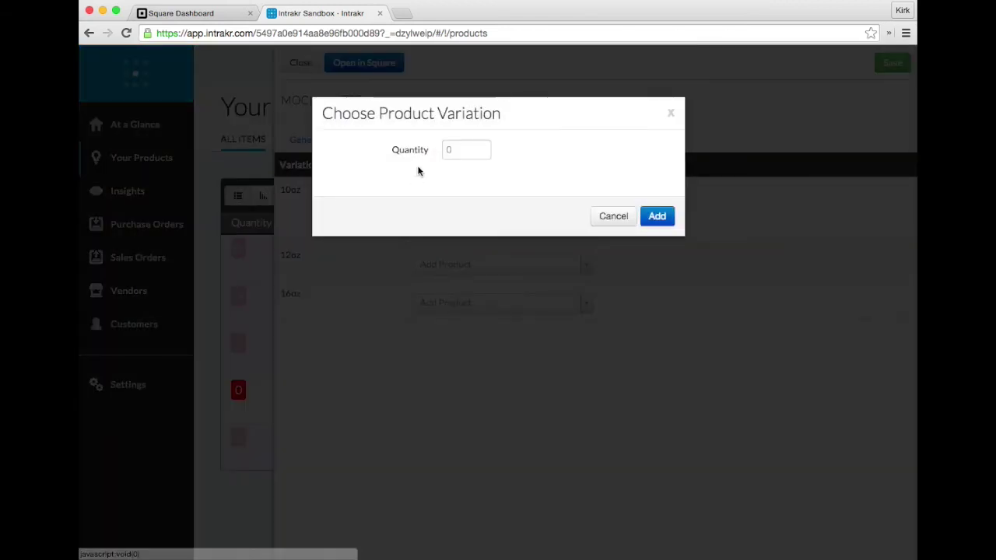
pyautogui.click(451, 150)
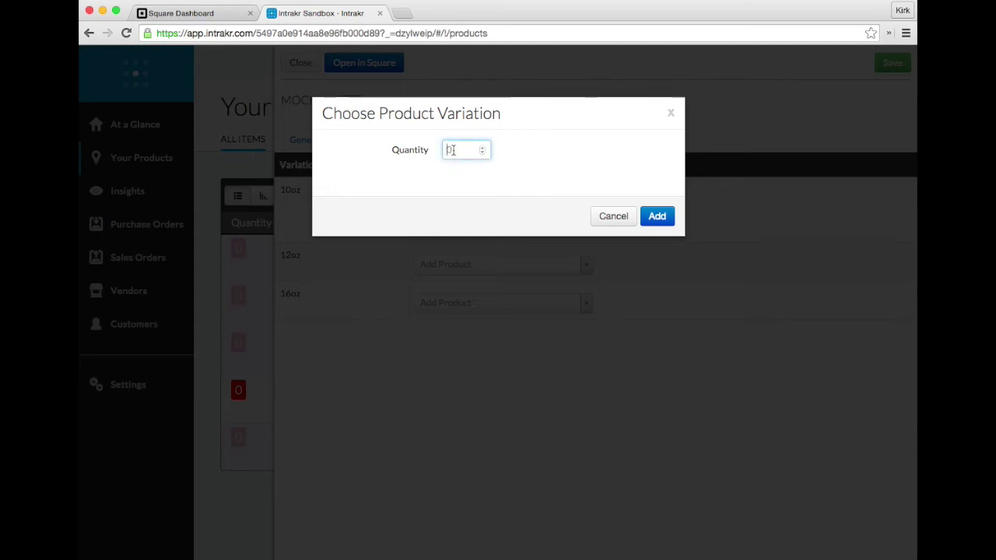
pyautogui.click(658, 216)
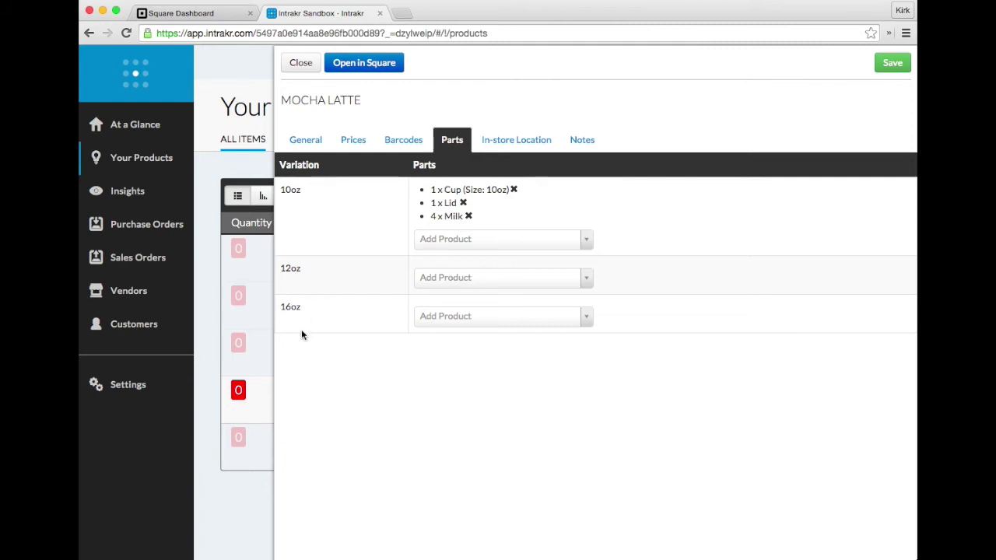
# Add 1 Cup in size 12oz as a part of the Mocha Latte's 12oz variation.
pyautogui.click(476, 284)
pyautogui.write('cup')
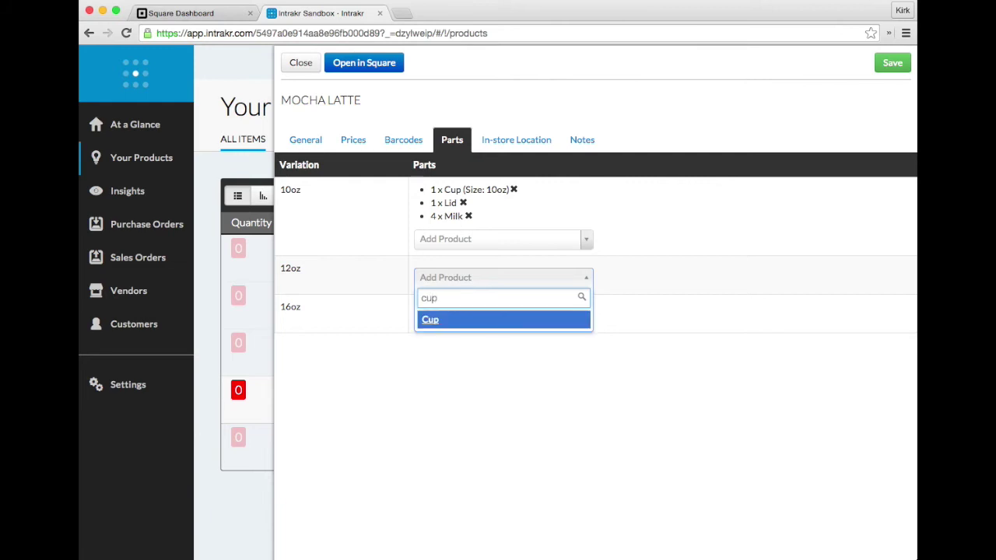
pyautogui.click(448, 322)
pyautogui.click(482, 149)
pyautogui.click(465, 226)
pyautogui.click(462, 184)
pyautogui.click(657, 250)
# Add 1 Lid as a part of the Mocha Latte's 12oz variation.
pyautogui.click(480, 289)
pyautogui.write('lid')
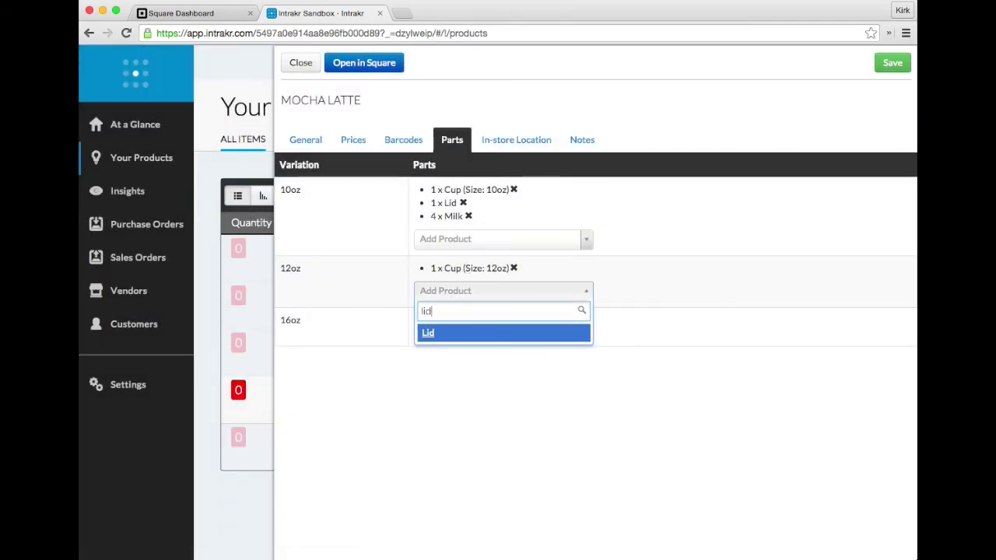
pyautogui.click(472, 334)
pyautogui.click(465, 149)
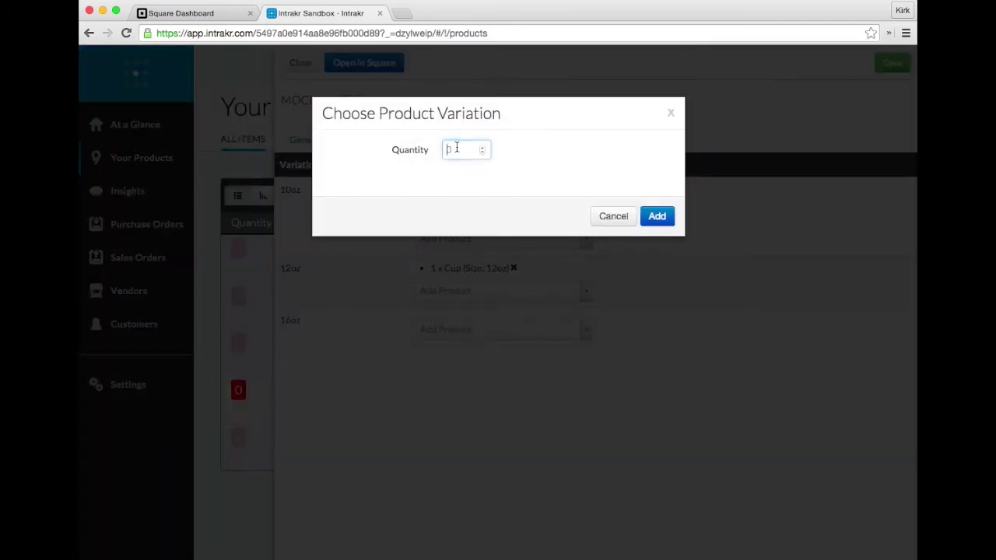
pyautogui.click(657, 218)
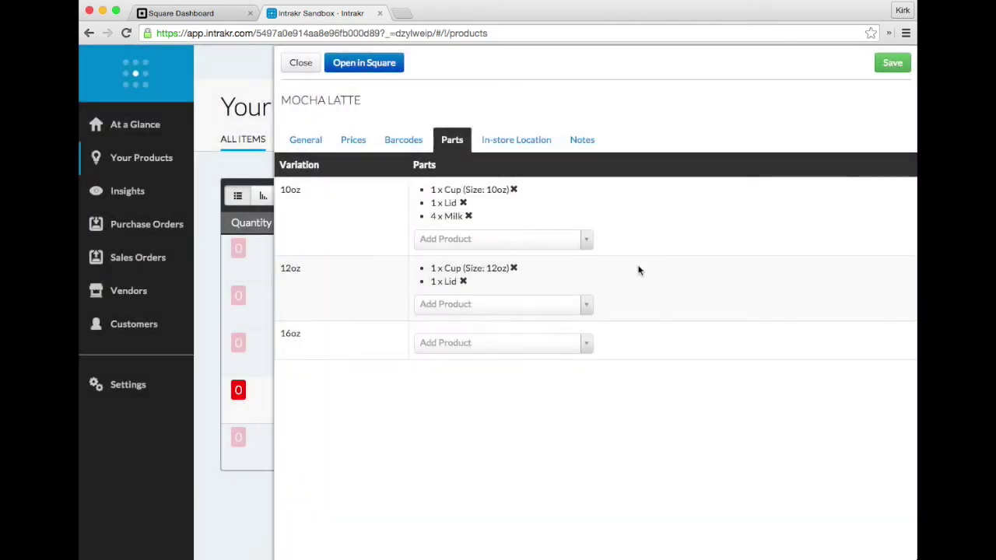
# Add Milk with quantity 5 to the parts of the Mocha Latte's 12oz variation, and save the product.
pyautogui.click(467, 304)
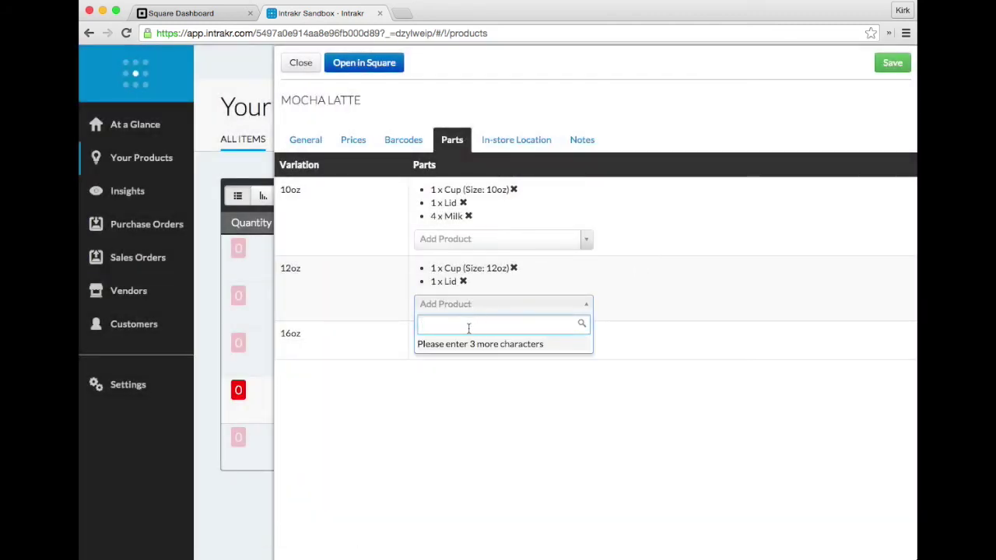
pyautogui.write('milk')
pyautogui.click(466, 344)
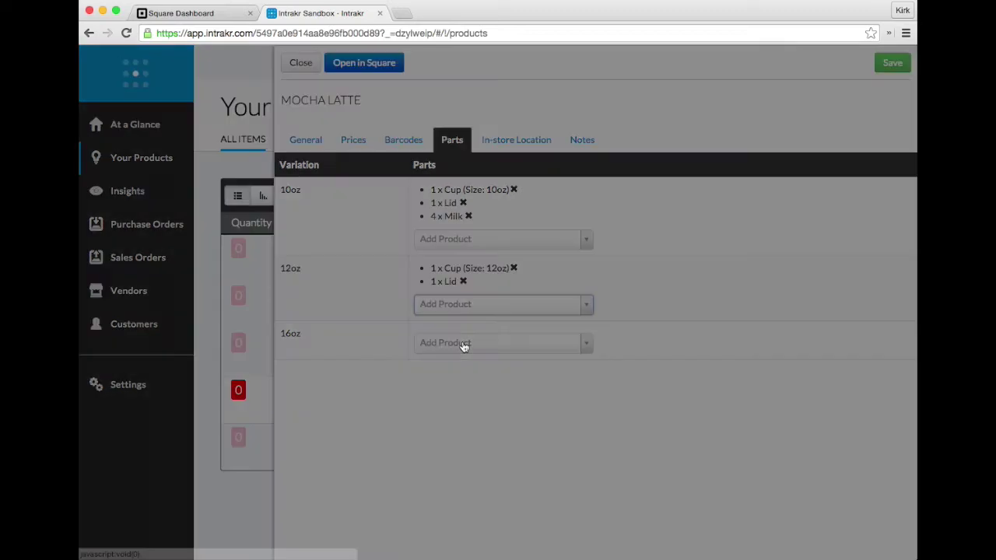
pyautogui.doubleClick(450, 149)
pyautogui.write('5')
pyautogui.click(672, 218)
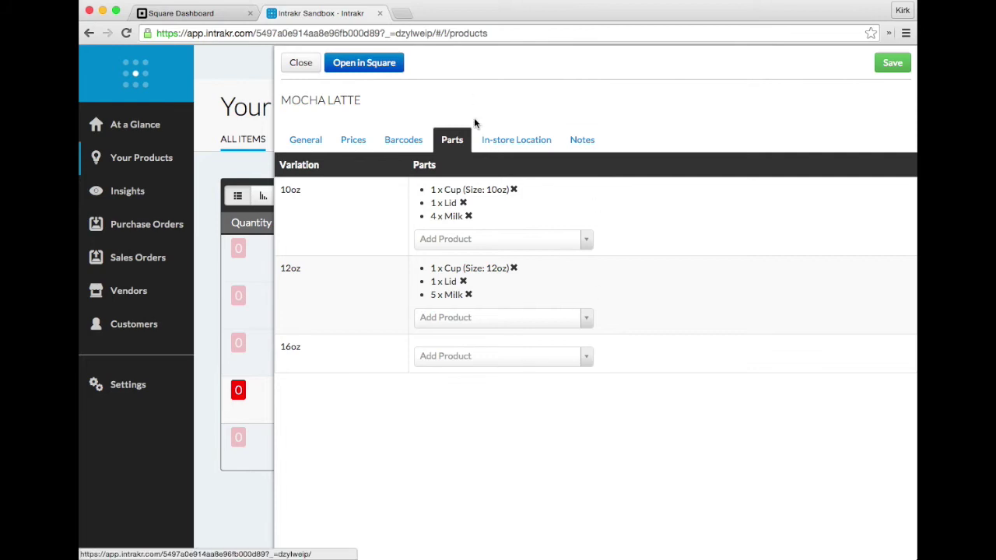
pyautogui.click(891, 63)
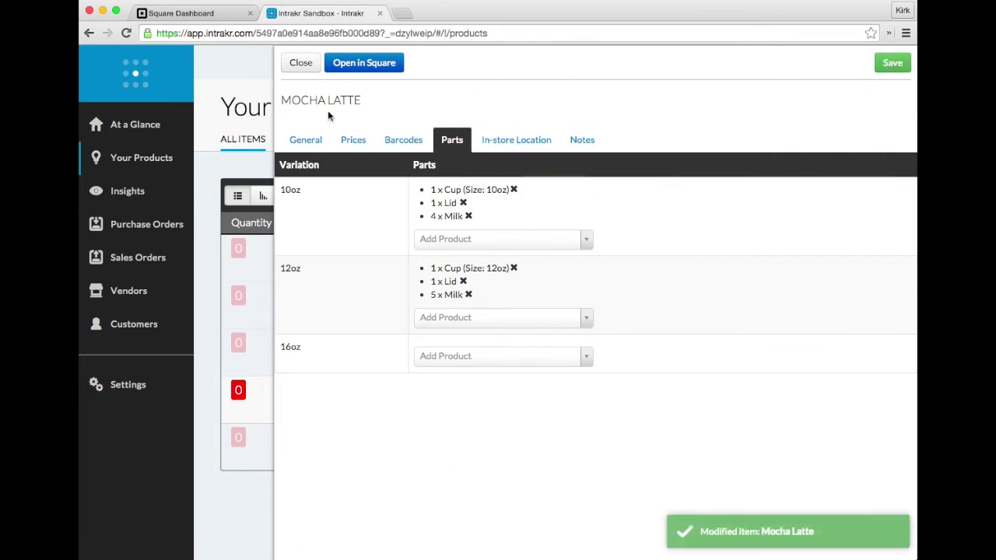
pyautogui.click(301, 62)
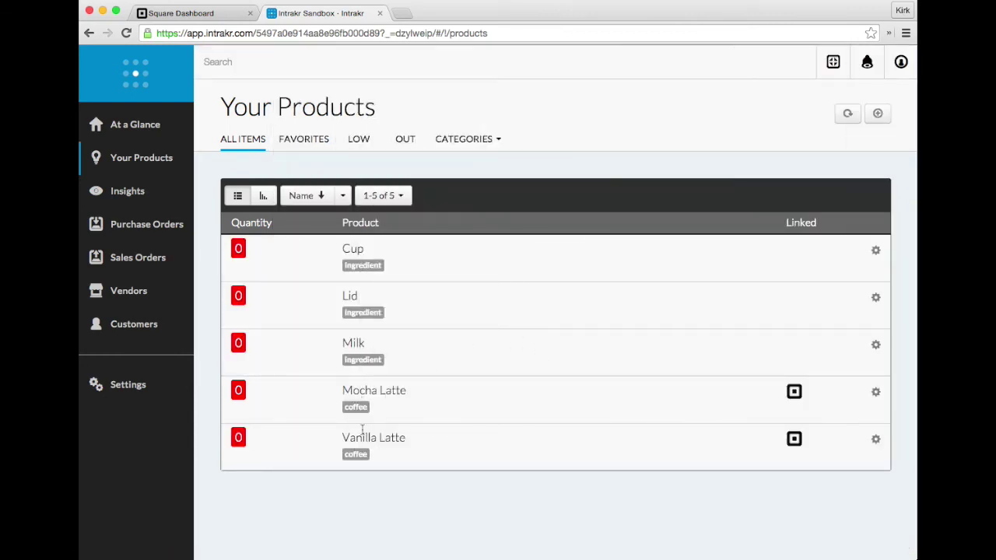
# Mark the Vanilla Latte as a passthrough product, view its parts by variation, and save it.
pyautogui.tripleClick(376, 441)
pyautogui.click(876, 440)
pyautogui.click(397, 401)
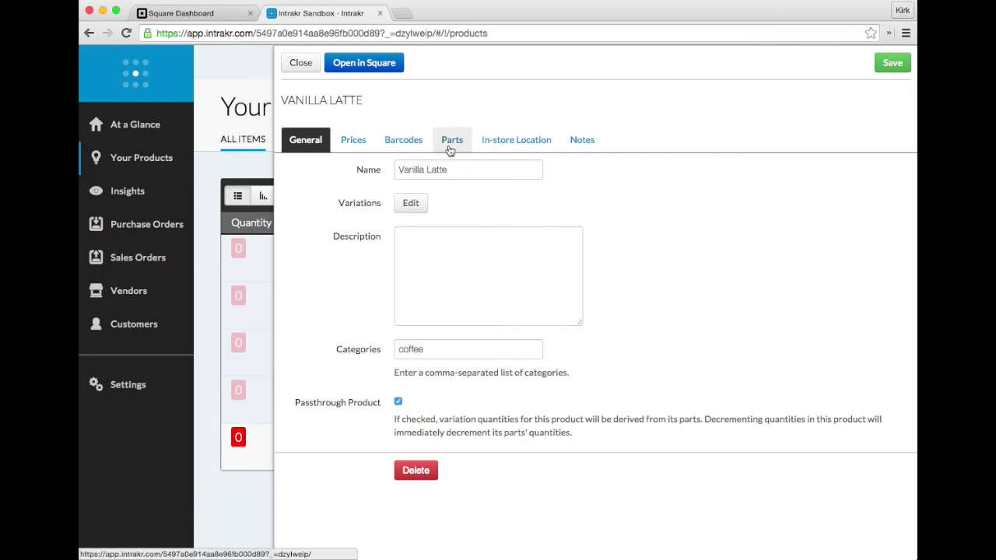
pyautogui.click(452, 148)
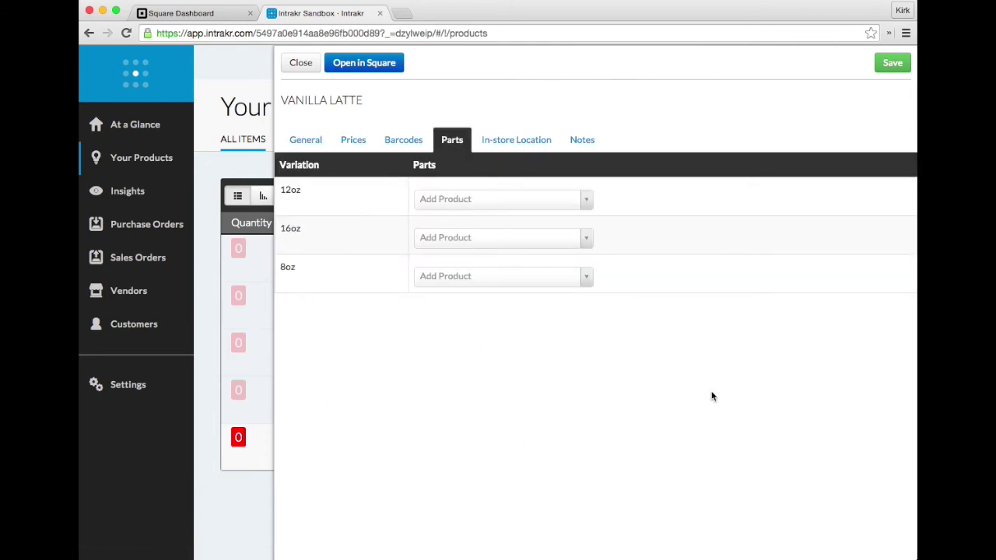
pyautogui.click(893, 68)
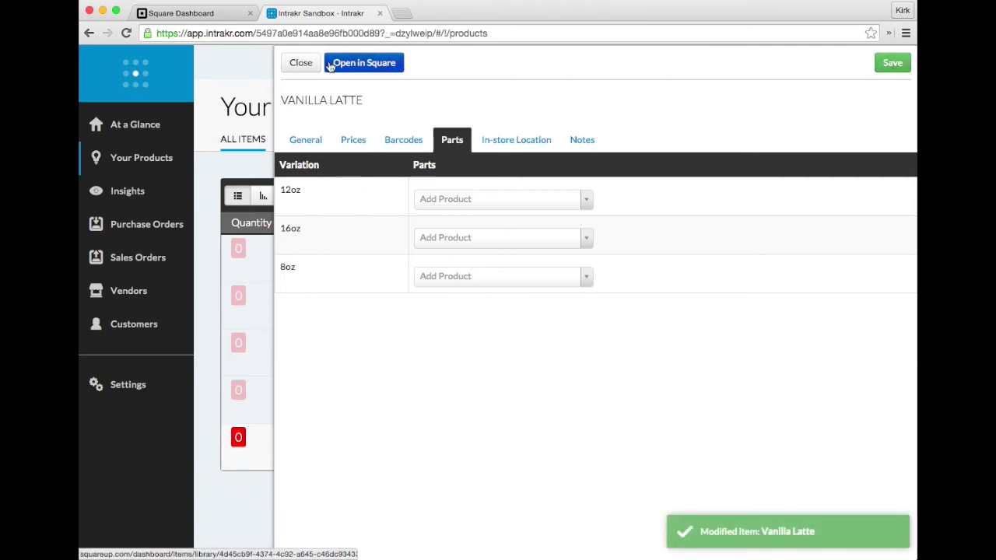
pyautogui.click(308, 64)
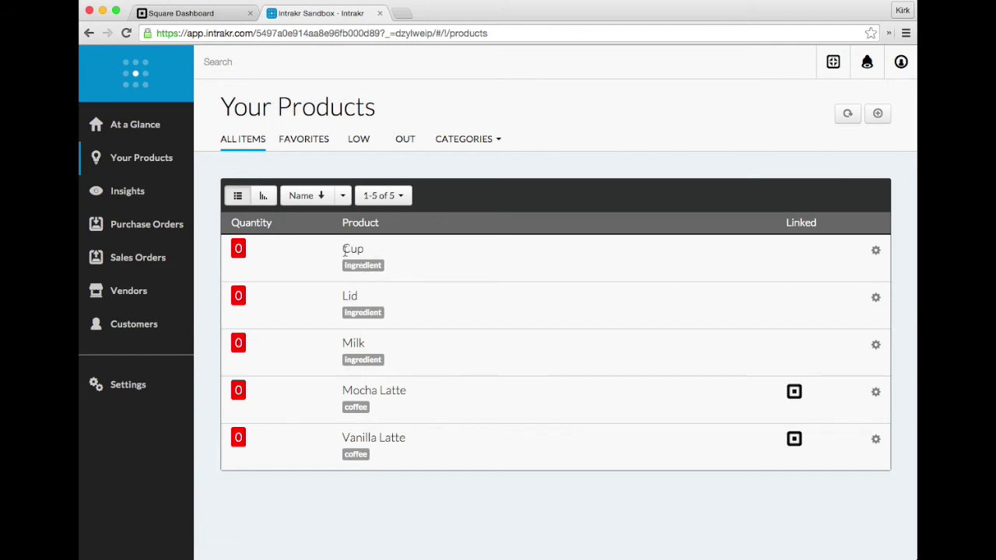
# Set the stock quantity of the Cup's 10oz, 12oz and 8oz sizes to 100 each.
pyautogui.click(238, 251)
pyautogui.click(421, 192)
pyautogui.write('100')
pyautogui.click(403, 219)
pyautogui.write('100100')
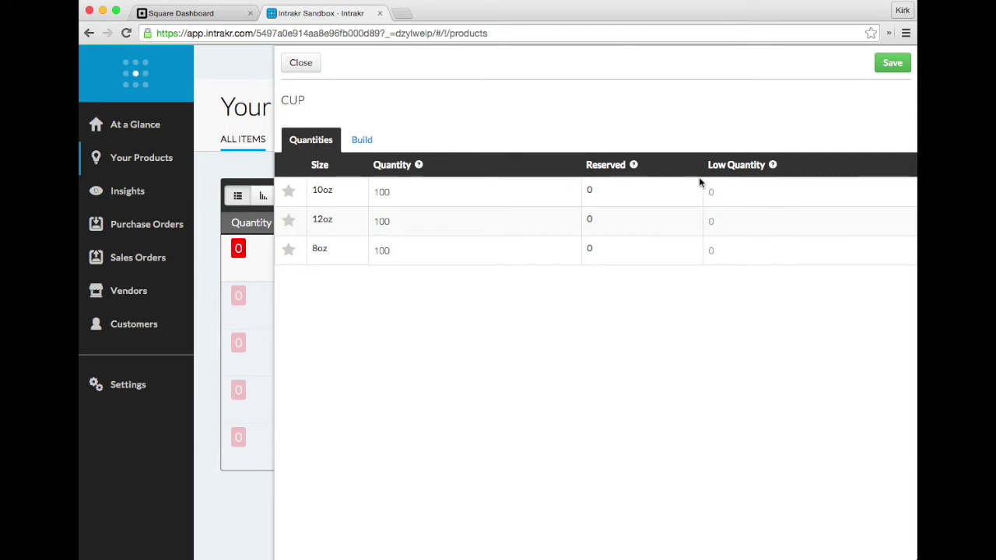
pyautogui.moveTo(708, 167); pyautogui.dragTo(768, 164)
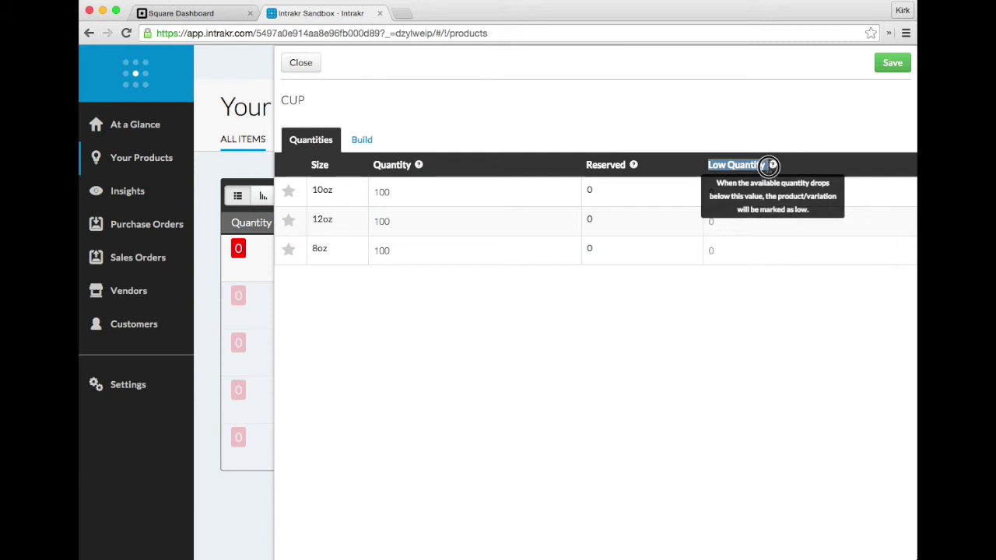
pyautogui.click(846, 161)
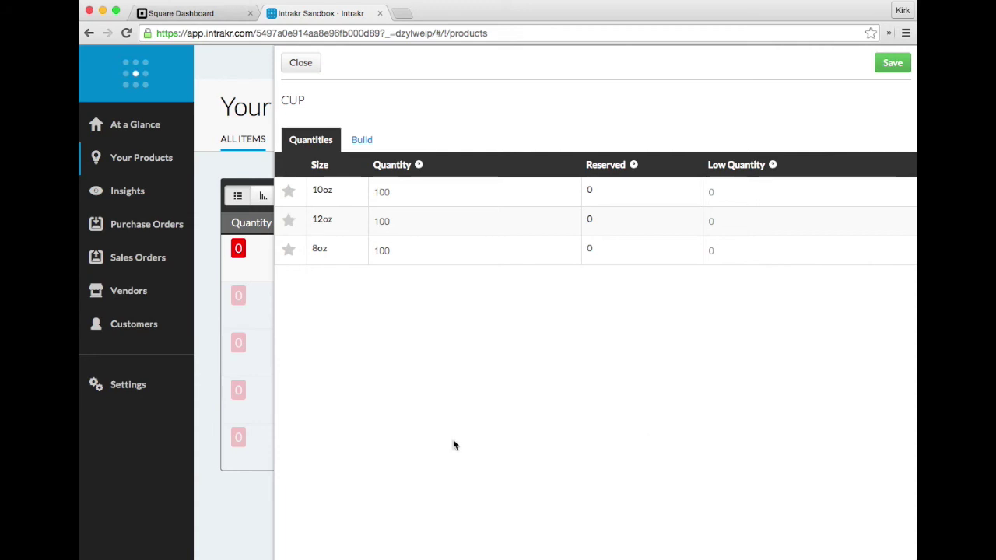
# Save the Cup quantities and refresh the product list.
pyautogui.click(886, 66)
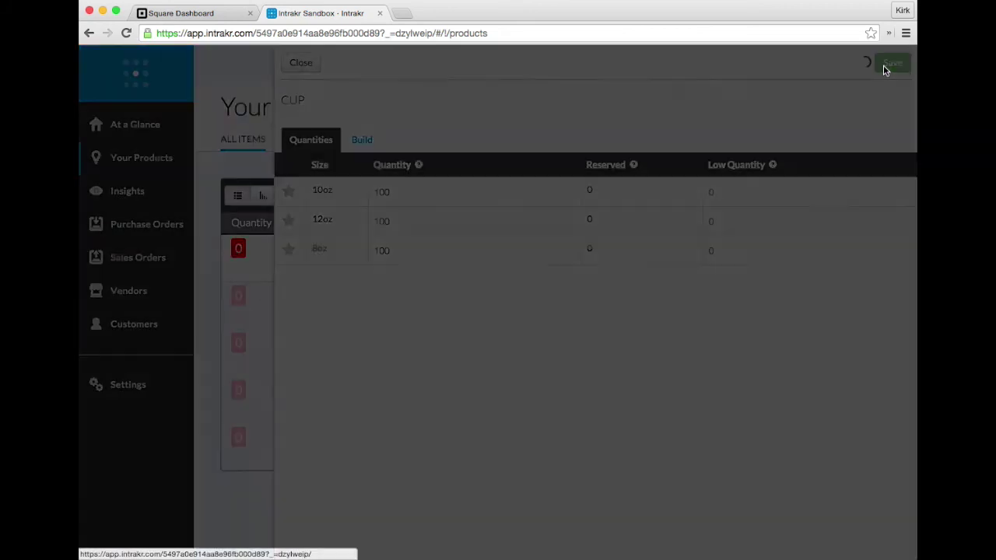
pyautogui.click(663, 244)
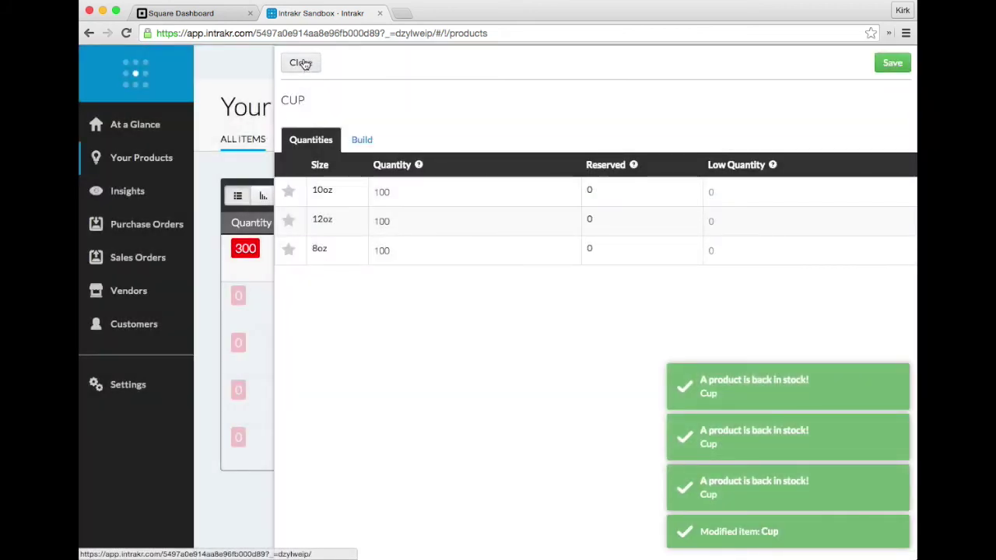
pyautogui.click(302, 63)
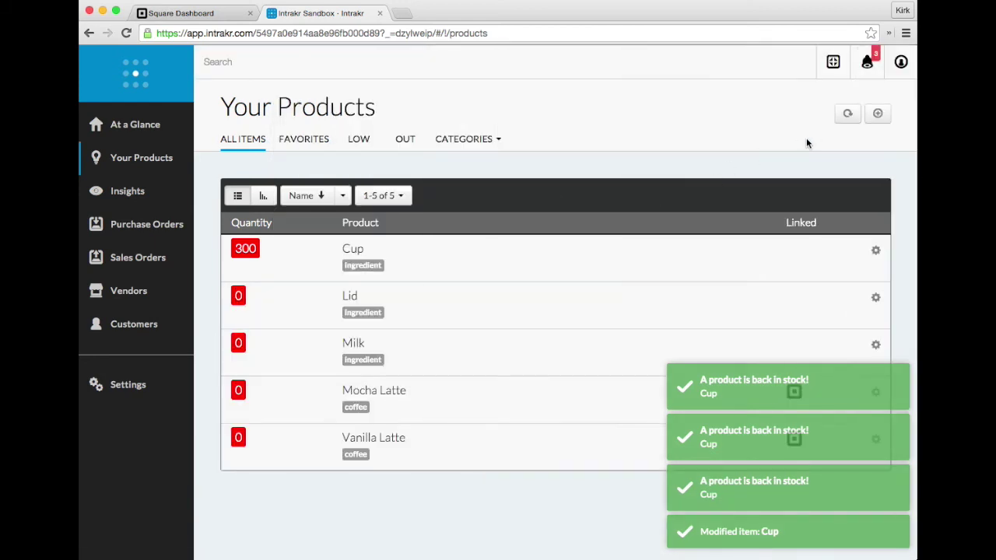
pyautogui.click(840, 118)
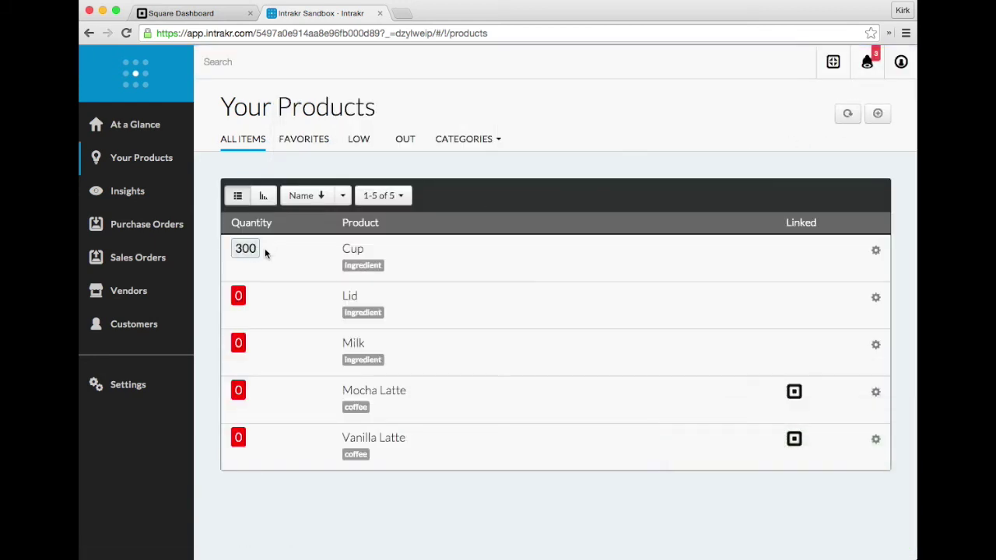
# Set the Lid's stock quantity to 500, save it with the quantity change confirmed, and return to the product list.
pyautogui.click(239, 300)
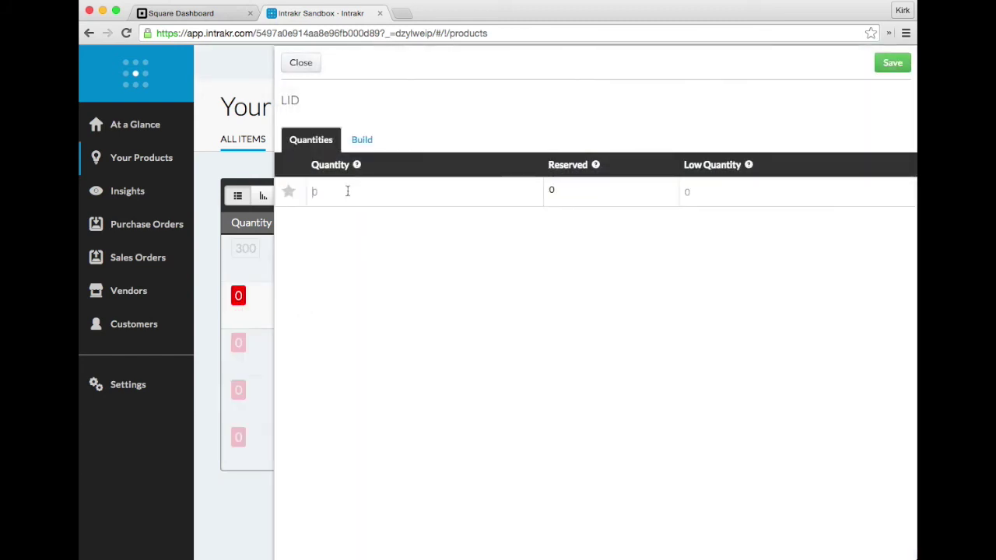
pyautogui.write('500')
pyautogui.click(895, 62)
pyautogui.click(658, 216)
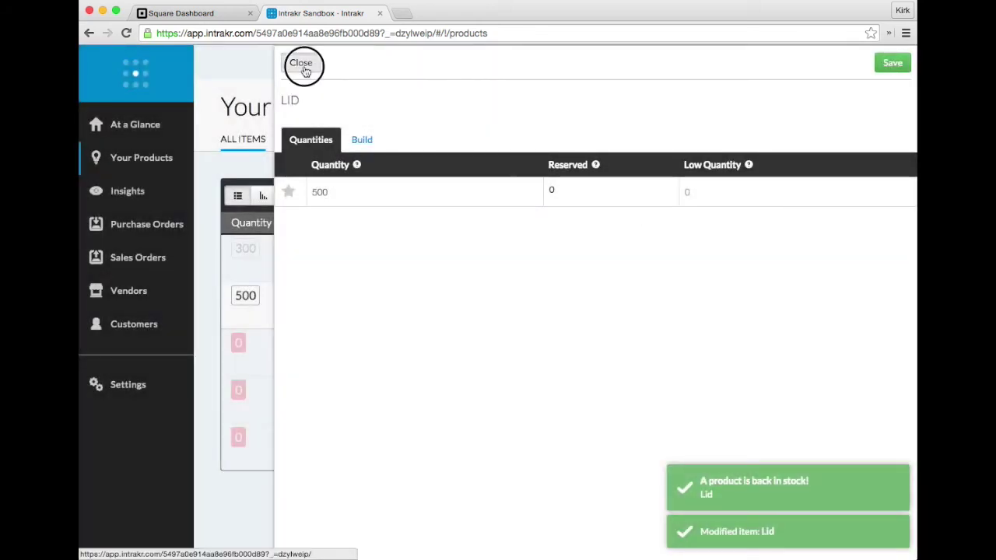
pyautogui.click(300, 62)
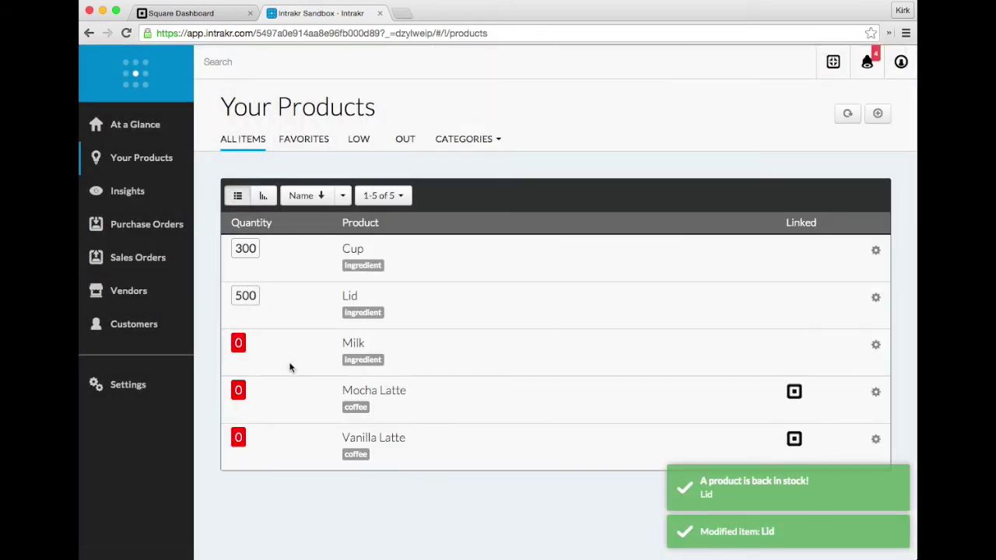
# Set the Milk's stock quantity to 100 and save the product with the quantity change confirmed.
pyautogui.click(240, 343)
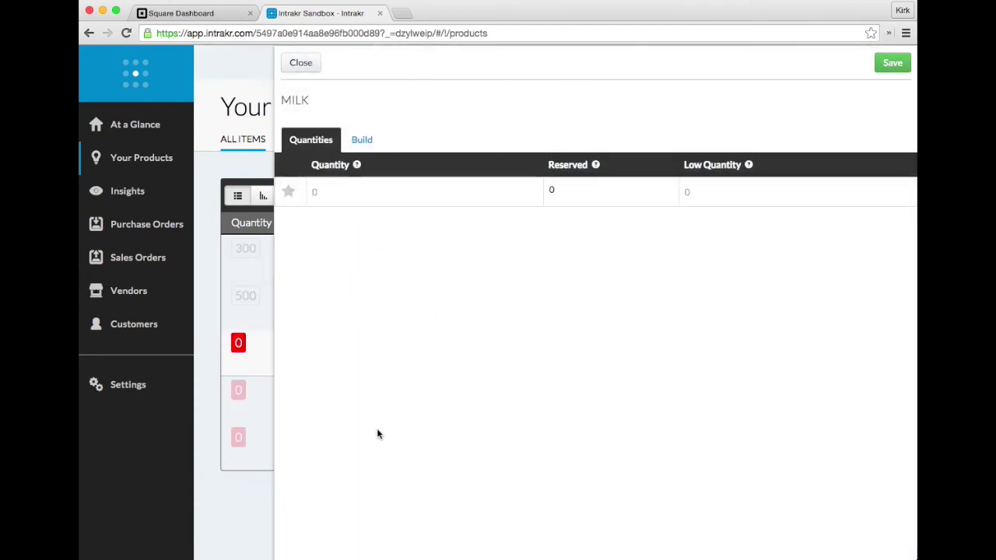
pyautogui.write('100')
pyautogui.click(892, 62)
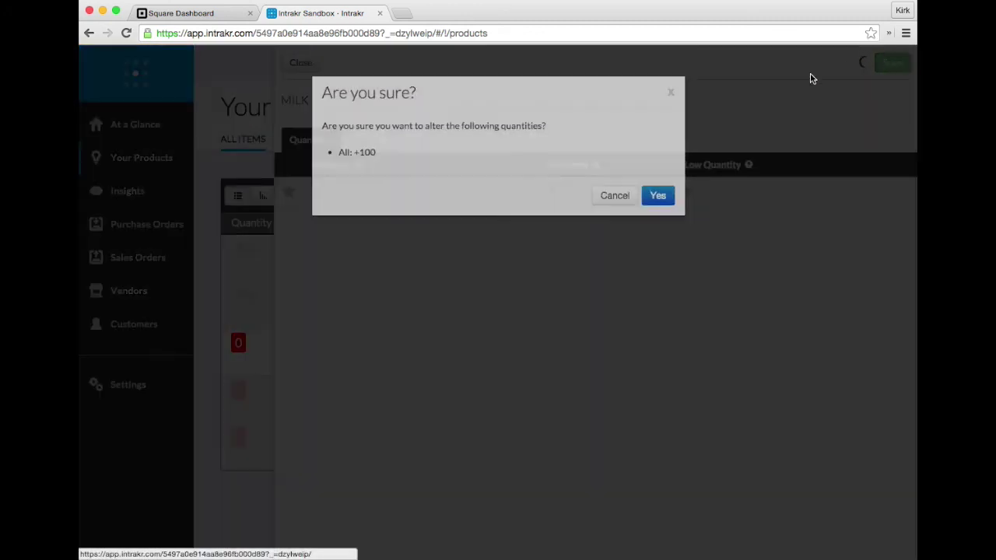
pyautogui.click(658, 218)
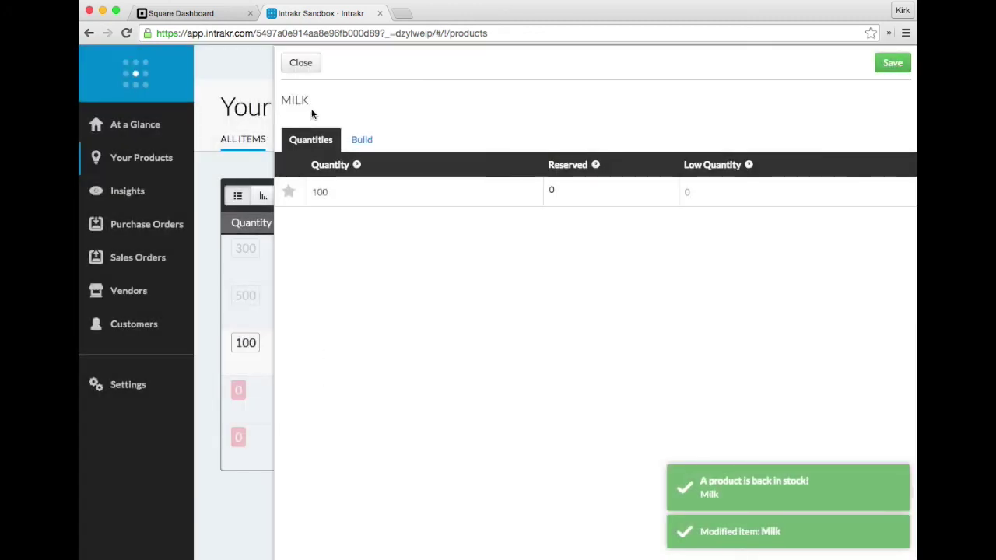
# Refresh the product list and examine the quantities of each product's variations in the detailed view.
pyautogui.click(848, 115)
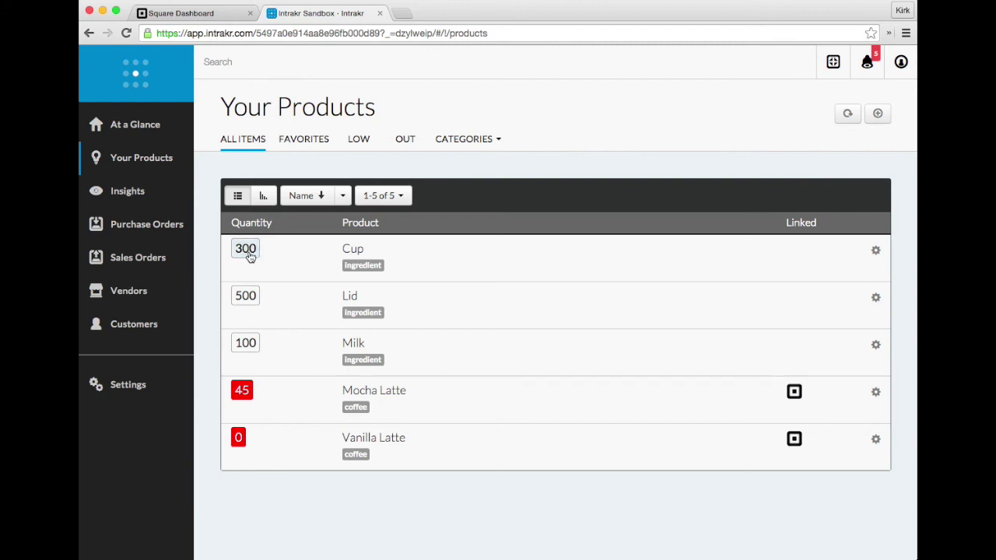
pyautogui.click(264, 197)
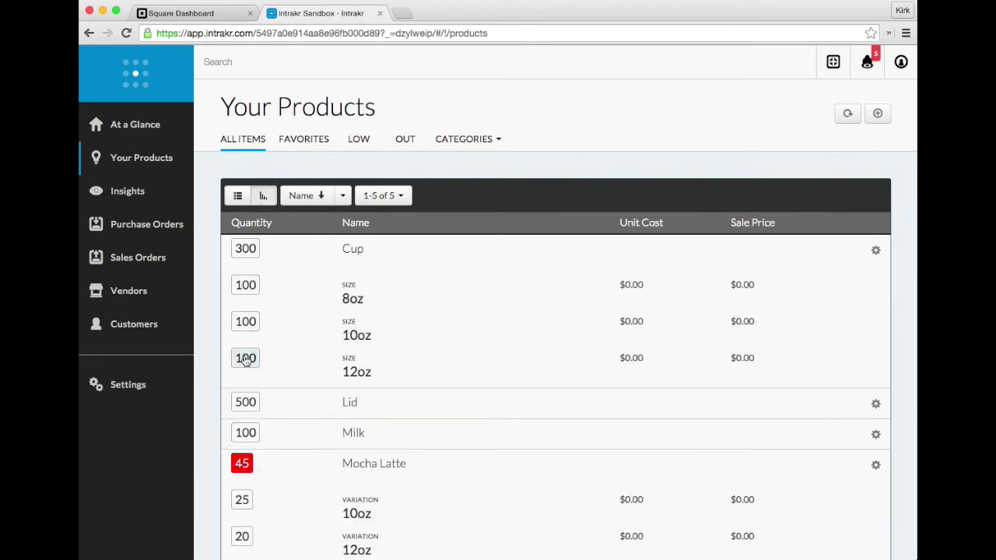
pyautogui.click(238, 197)
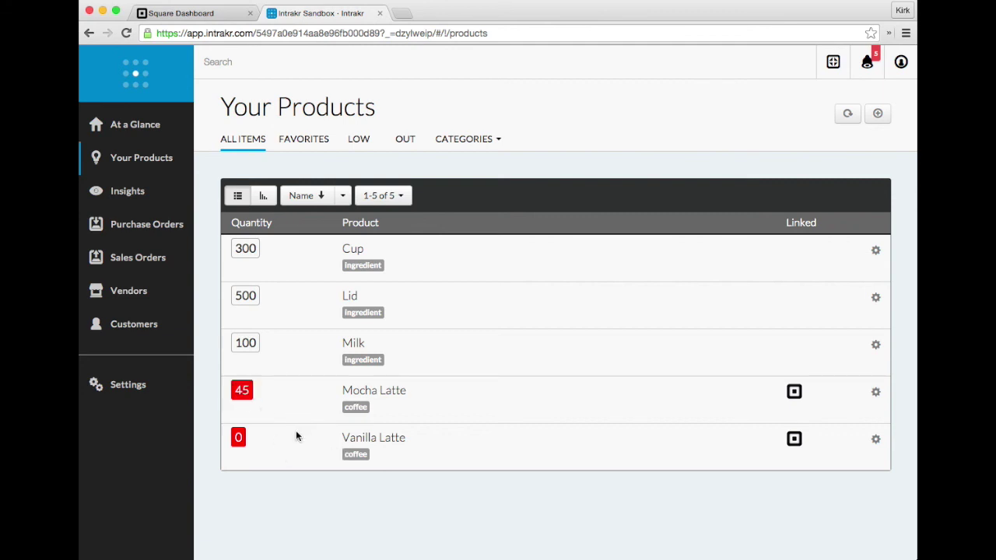
# Set the quantity of the Mocha Latte's 10oz variation to 24, save the change, and refresh the product list.
pyautogui.click(241, 397)
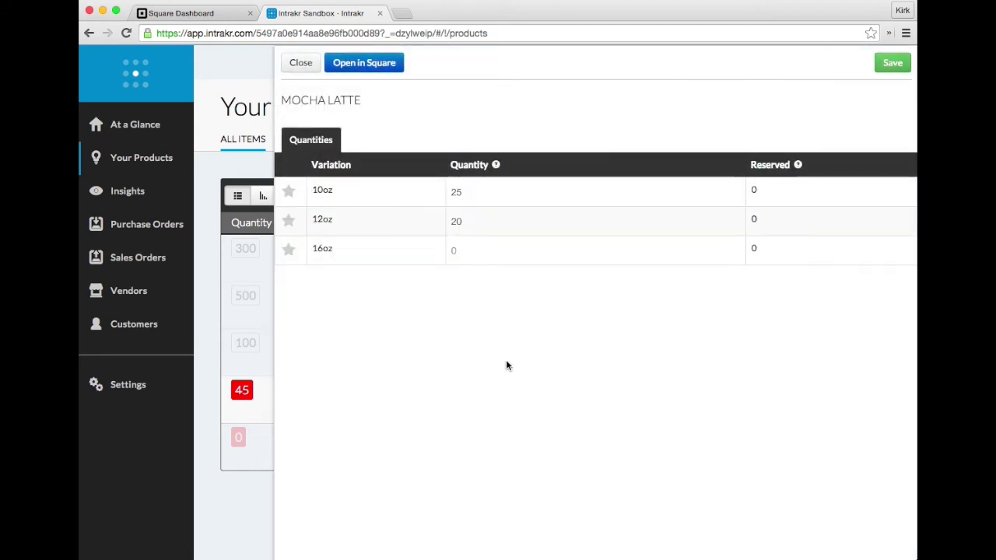
pyautogui.click(892, 63)
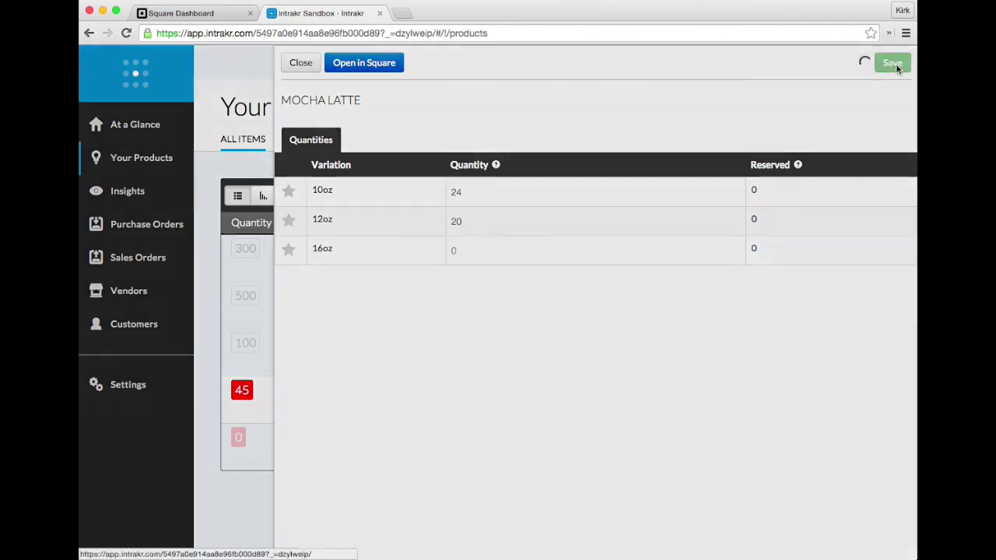
pyautogui.click(658, 216)
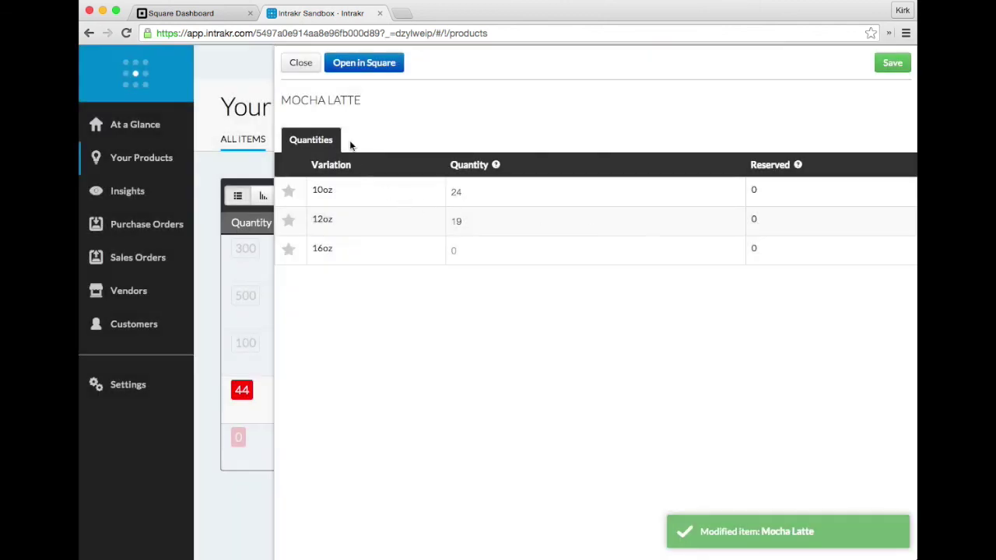
pyautogui.click(301, 64)
pyautogui.click(850, 115)
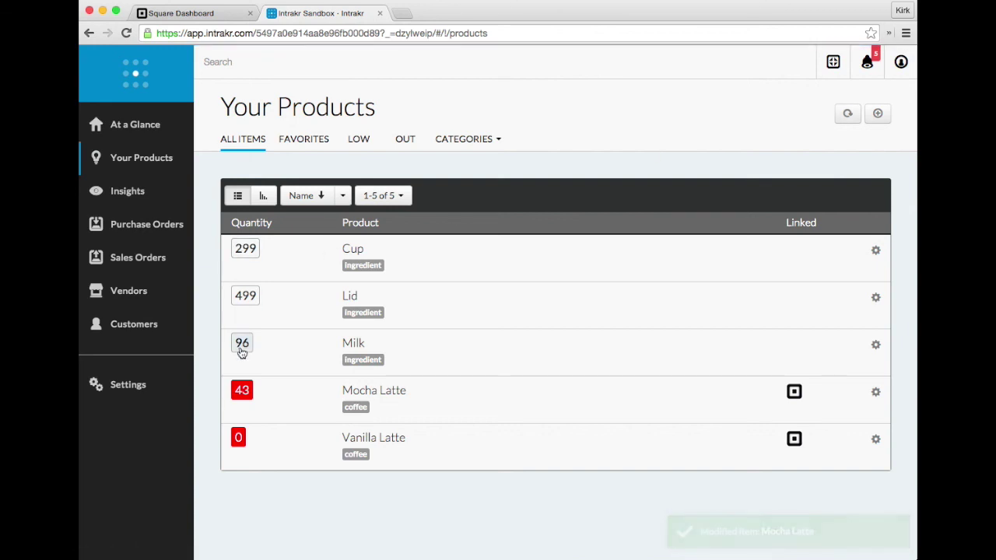